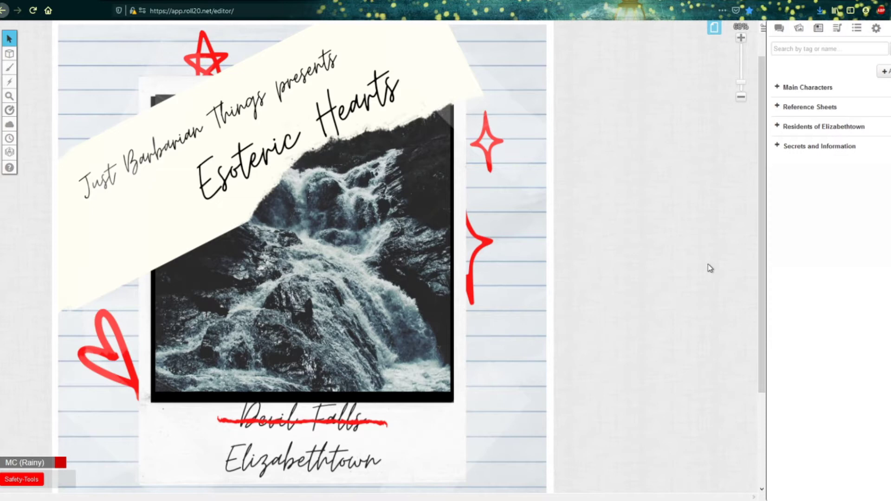
Look over the campaign's set of pages without switching away from the Mood page
click(715, 28)
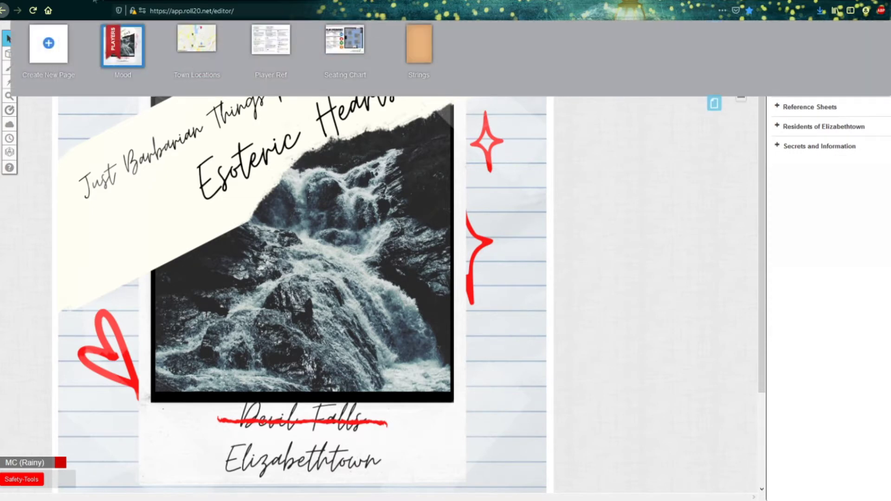
click(714, 103)
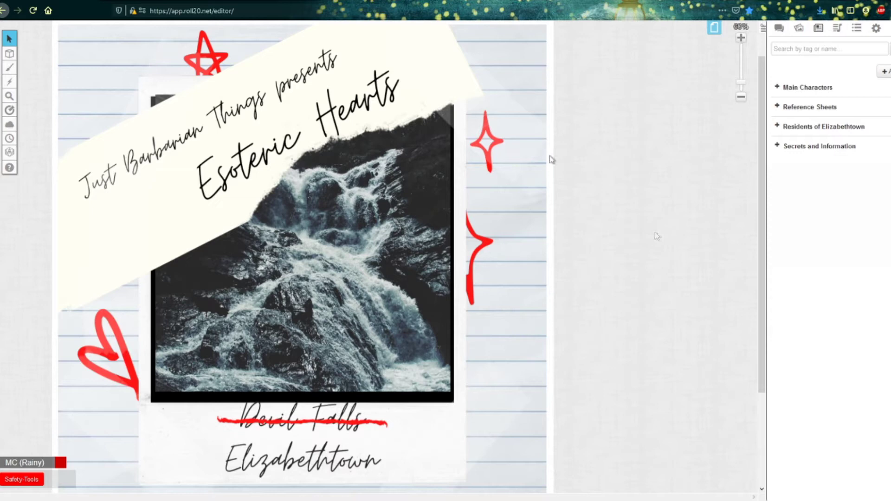
click(713, 27)
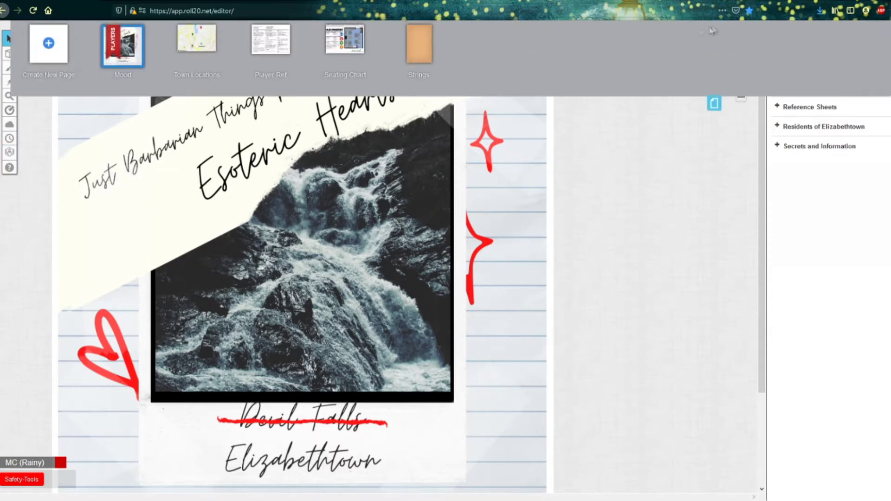
click(714, 100)
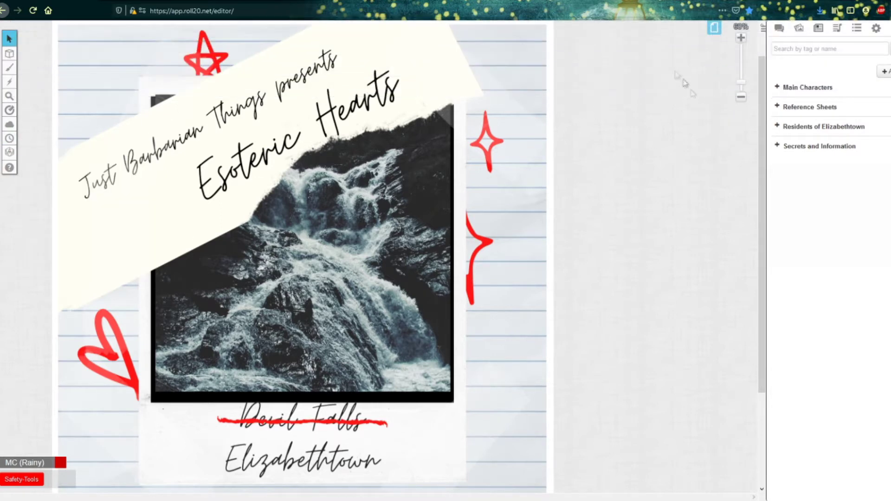
click(714, 28)
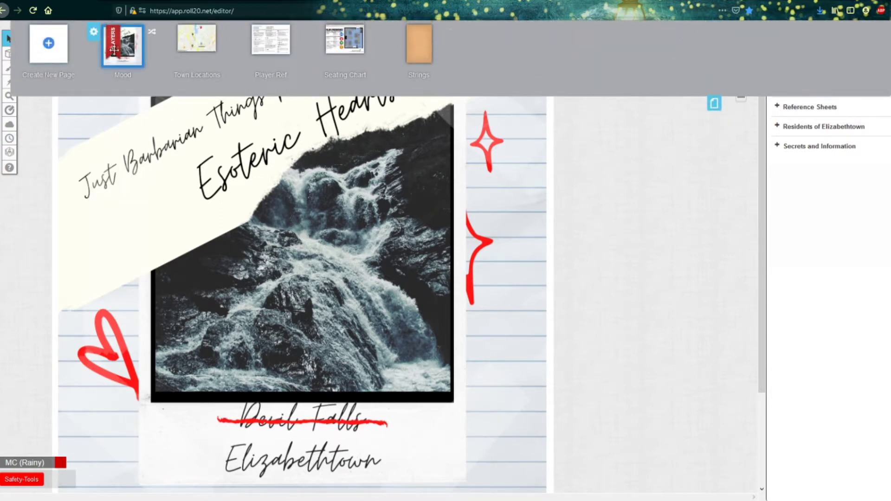
click(715, 104)
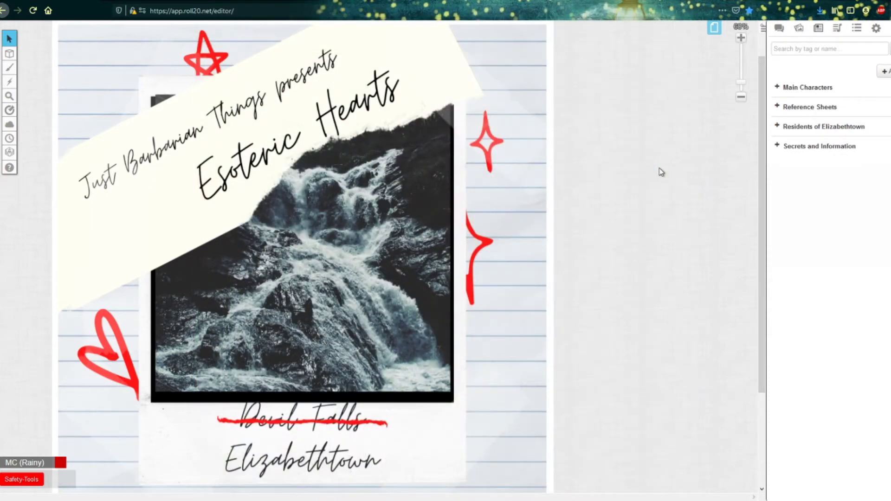
Expand the Main Characters folder and review the first character's bio and full Monsterhearts 2 character sheet
click(808, 87)
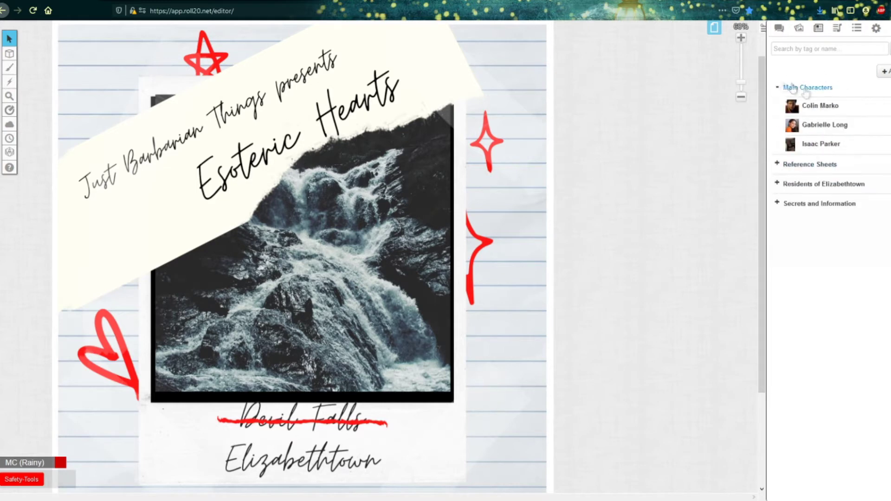
click(821, 106)
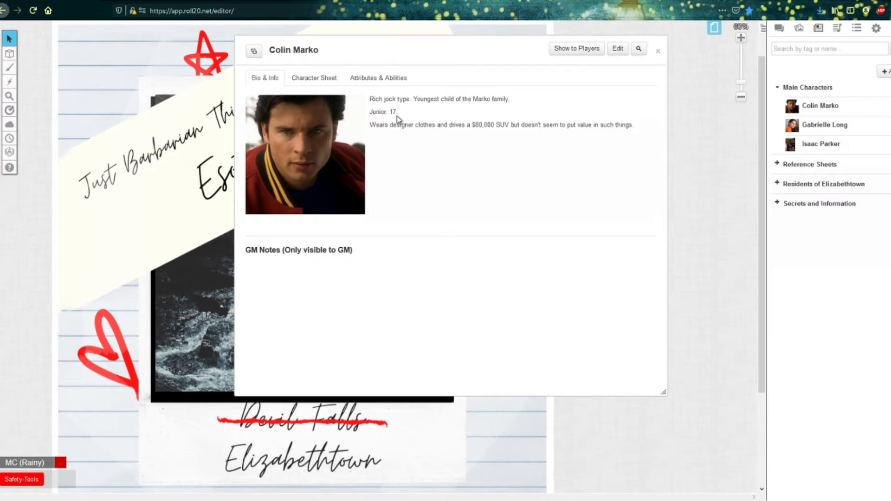
click(323, 78)
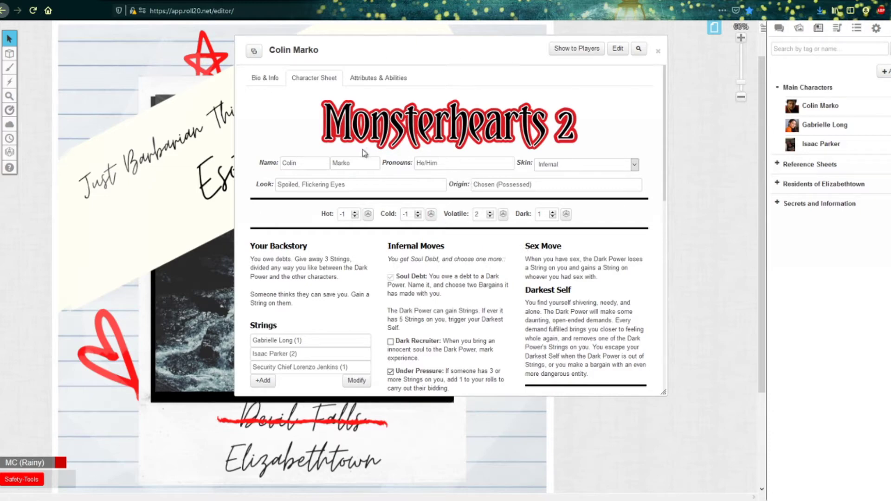
scroll(430, 132, down, 1)
scroll(432, 133, up, 1)
scroll(480, 176, down, 2)
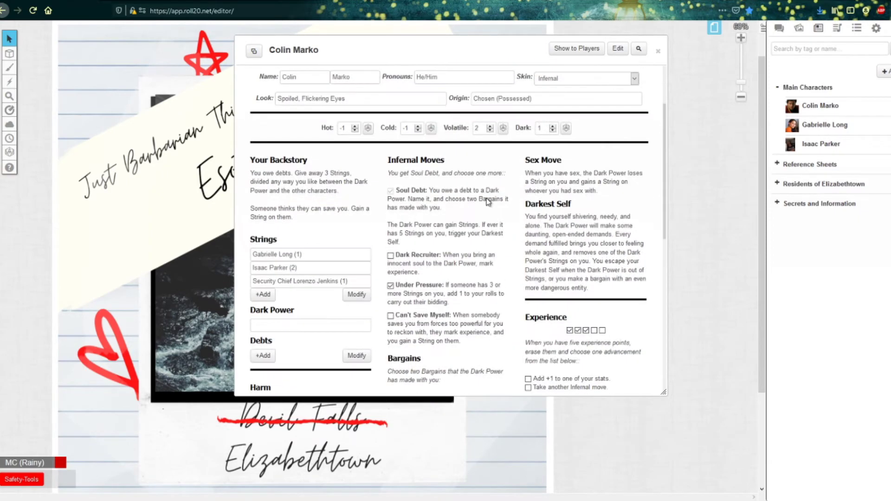
scroll(487, 201, down, 8)
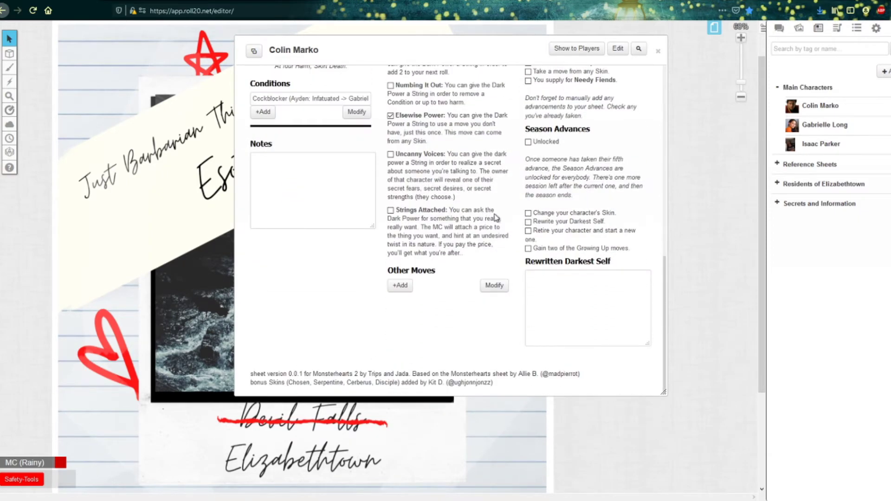
scroll(496, 217, up, 10)
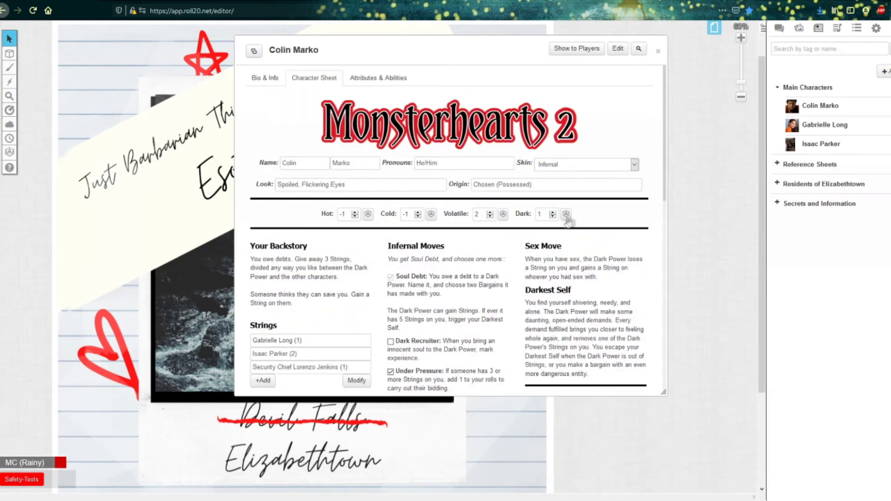
scroll(555, 223, down, 3)
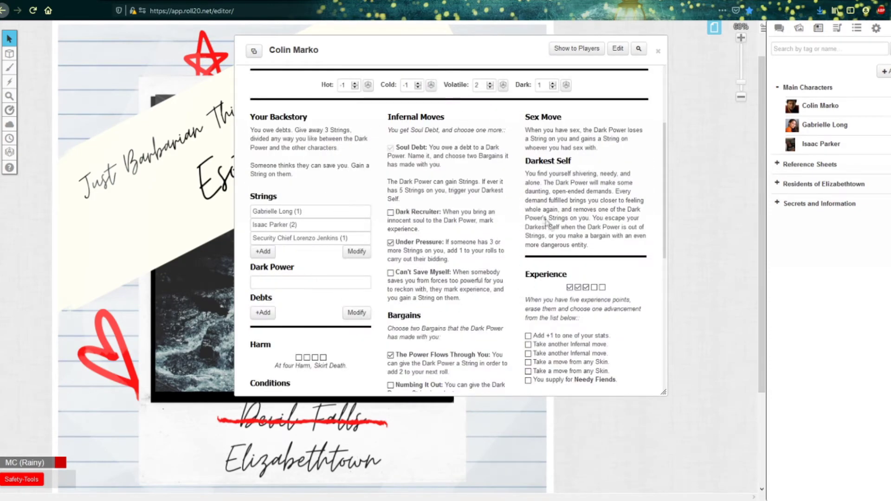
scroll(523, 216, down, 6)
scroll(523, 216, up, 10)
View the bios of the second and third main characters, close them, and collapse the Main Characters folder
click(823, 125)
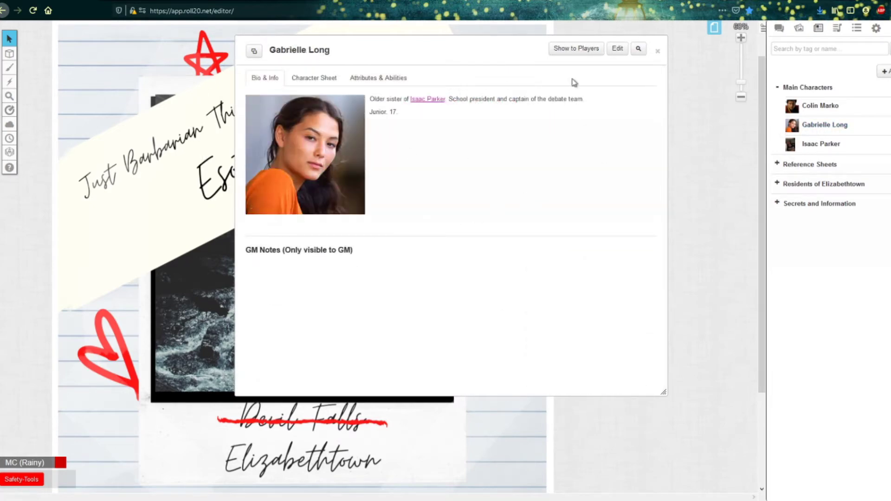
click(657, 51)
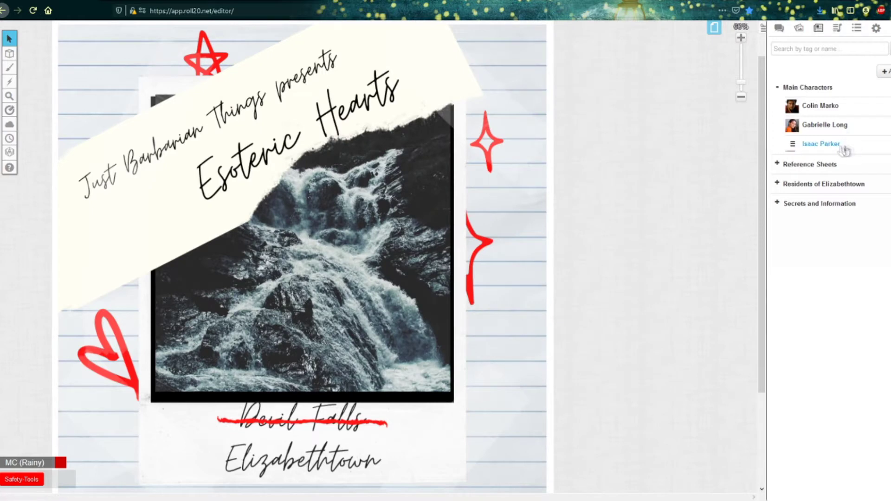
click(822, 144)
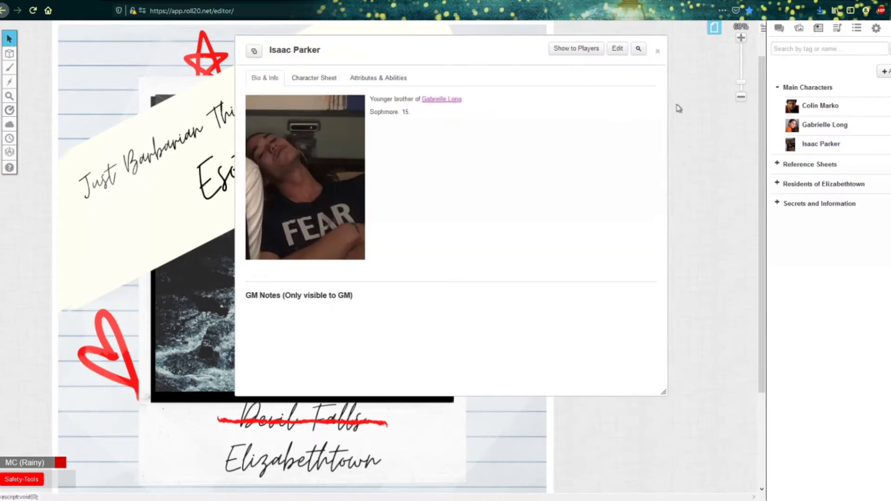
click(657, 51)
click(778, 87)
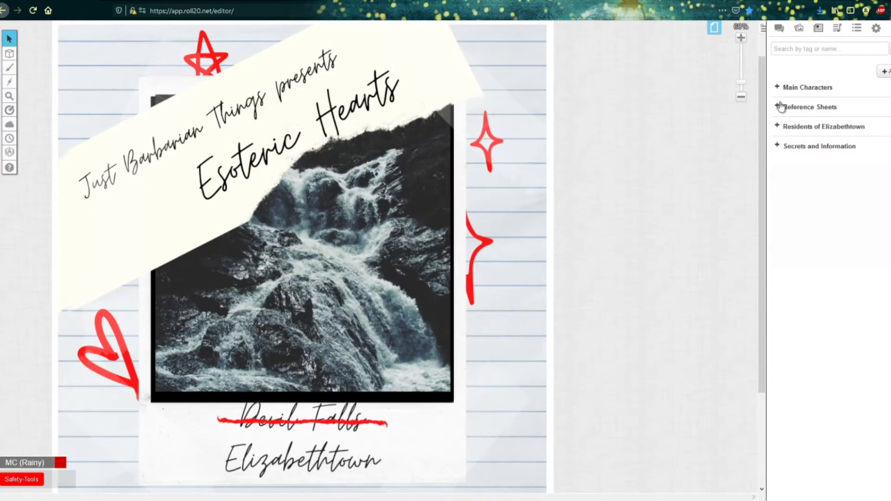
Expand the Reference Sheets folder, view the Player Reference Sheet handout at full size, and close it
click(781, 107)
click(831, 128)
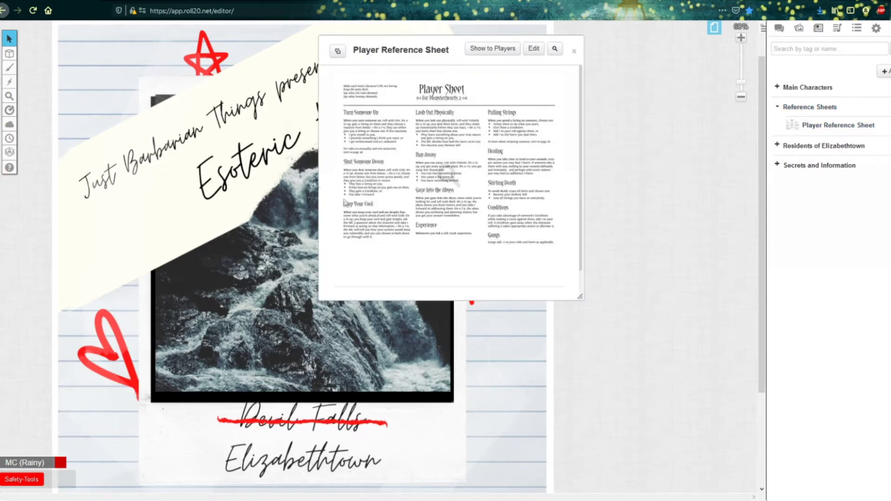
click(453, 170)
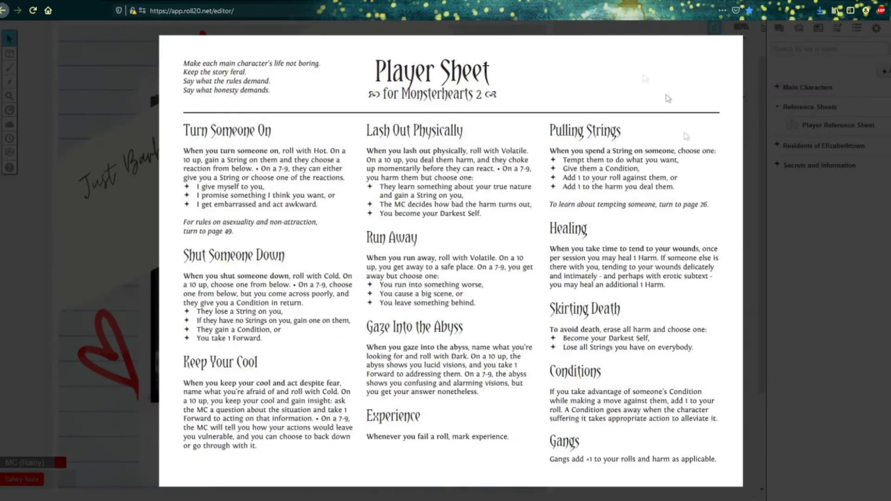
click(834, 186)
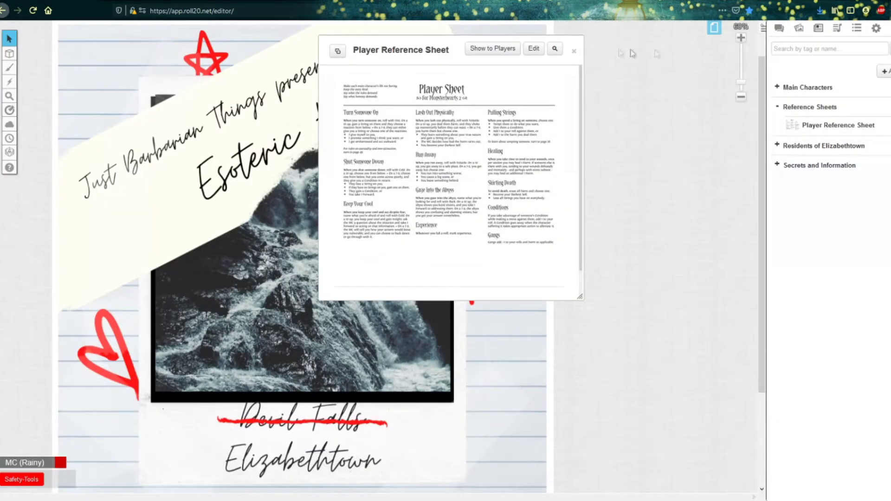
click(574, 51)
Switch the tabletop to the Player Ref page and collapse the Reference Sheets folder
click(714, 27)
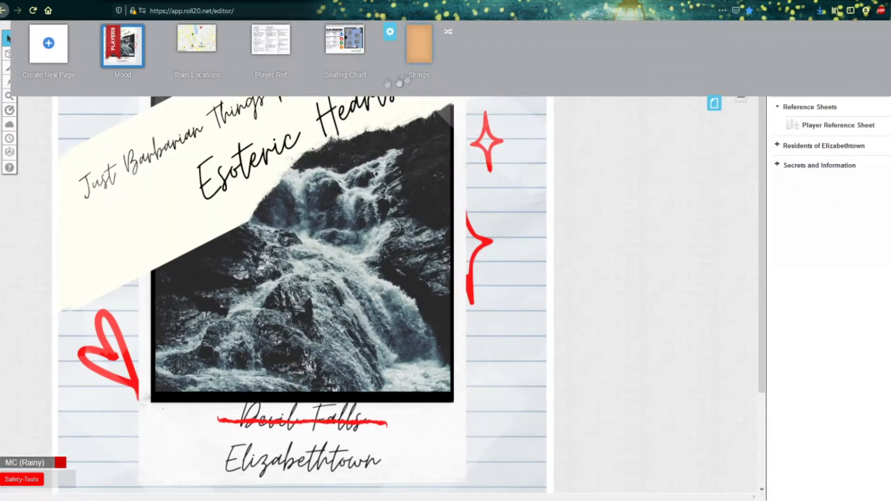
click(286, 43)
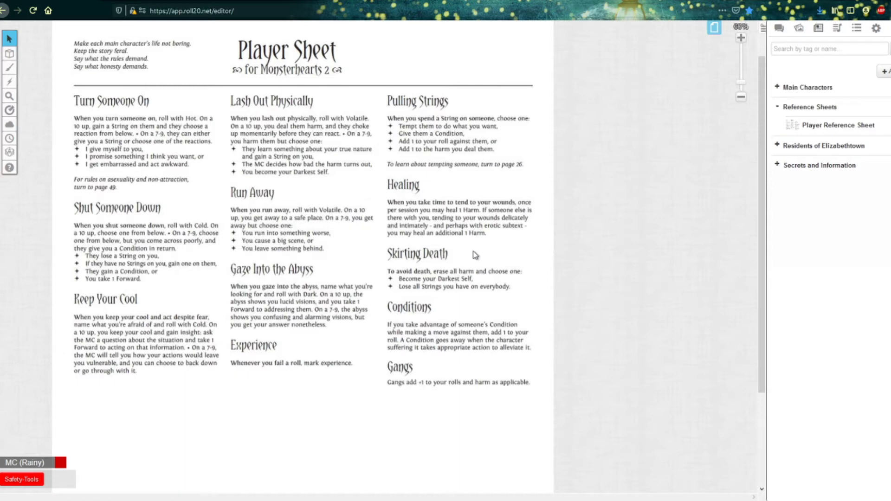
click(778, 107)
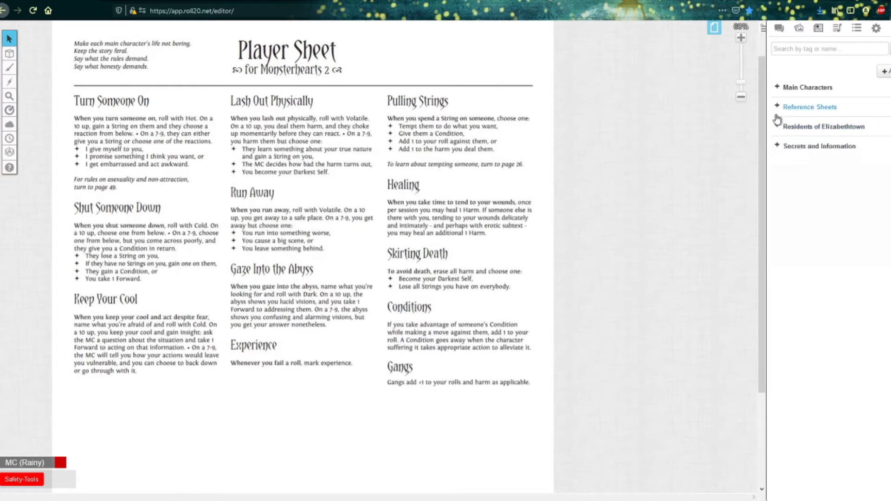
Expand the Residents of Elizabethtown folder in the journal
click(777, 128)
click(777, 128)
click(777, 128)
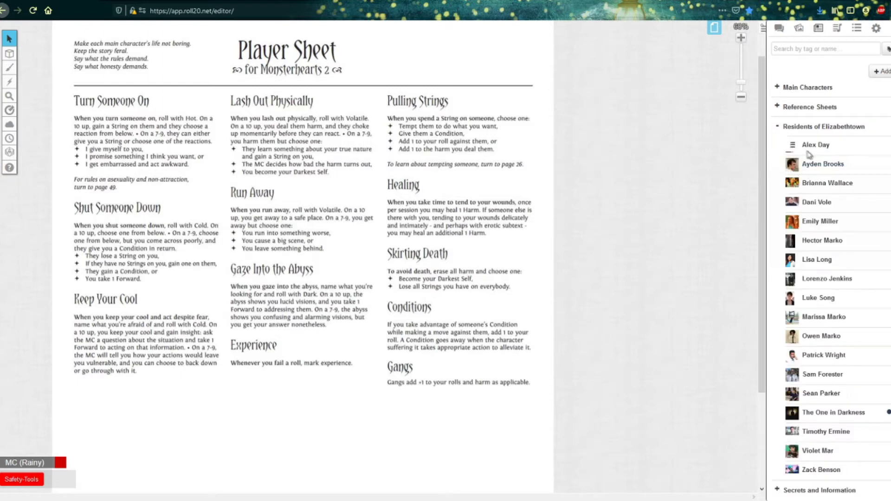
mouse_move(822, 301)
mouse_down()
mouse_move(824, 464)
mouse_move(822, 293)
mouse_up()
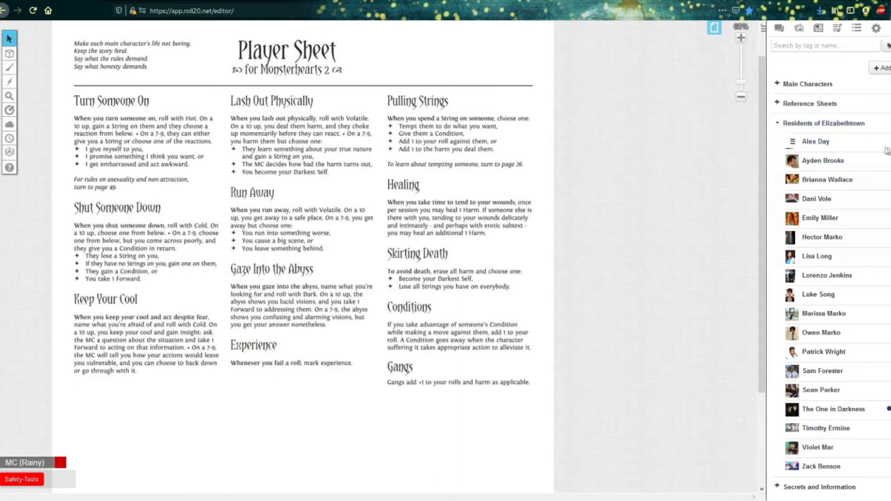
Check which players' journals include the first Elizabethtown resident, and close the character without changing anything
click(815, 141)
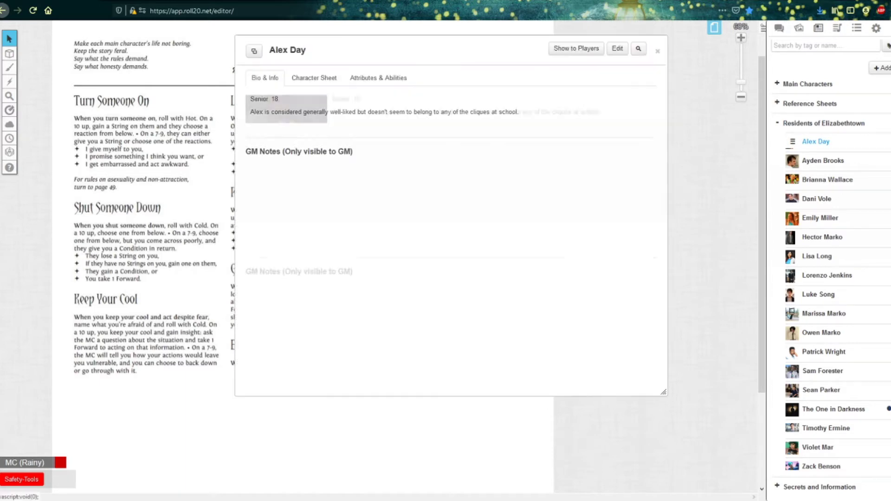
click(618, 49)
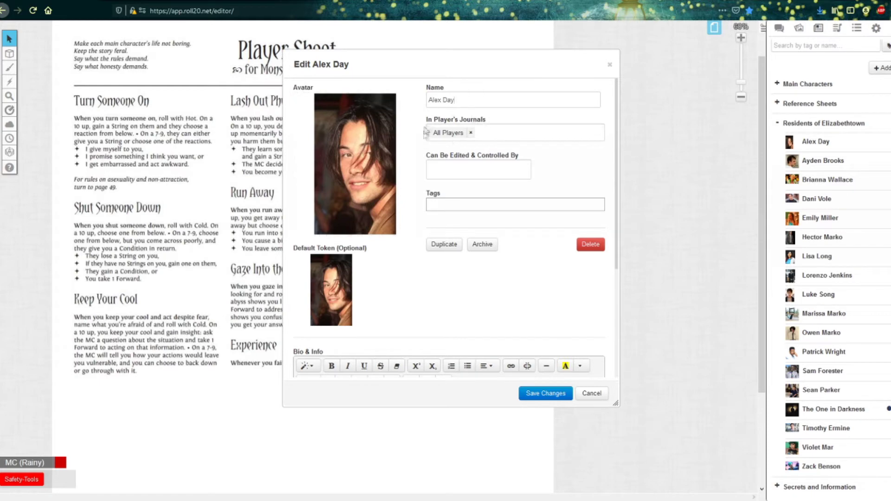
click(609, 66)
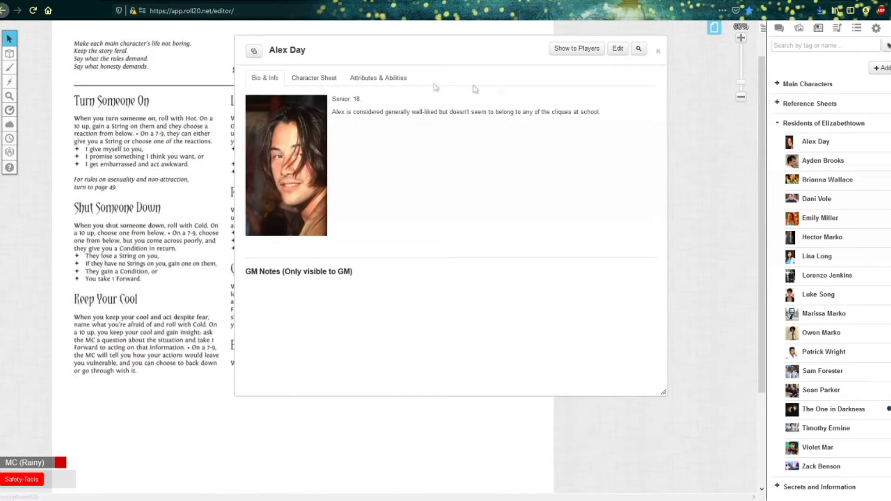
click(659, 52)
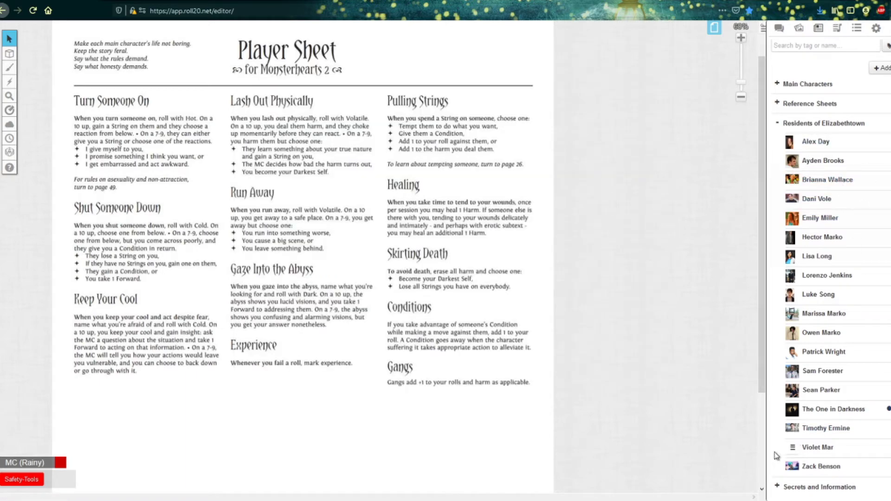
Check the journal visibility of the resident listed just below The One in Darkness, and close the character without saving
click(817, 428)
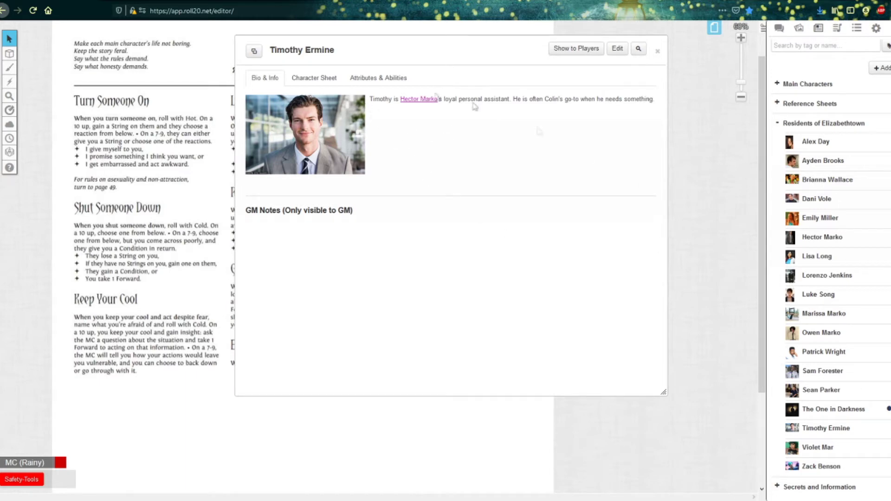
click(617, 50)
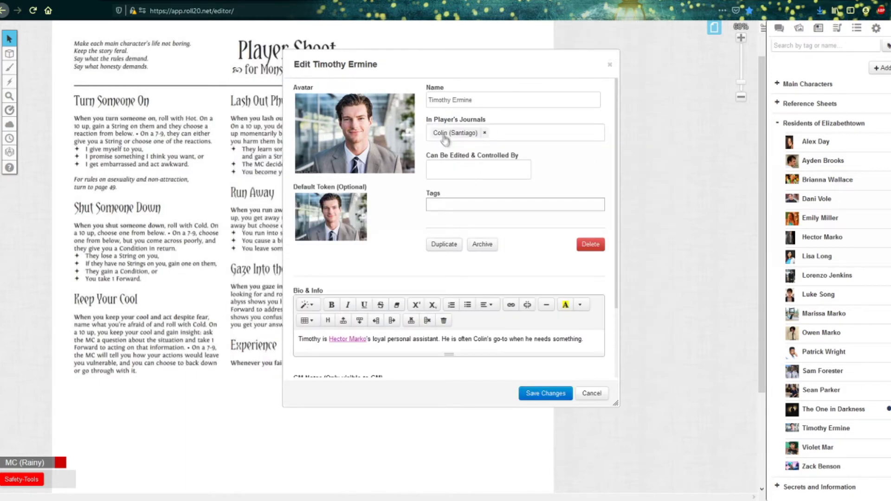
click(592, 393)
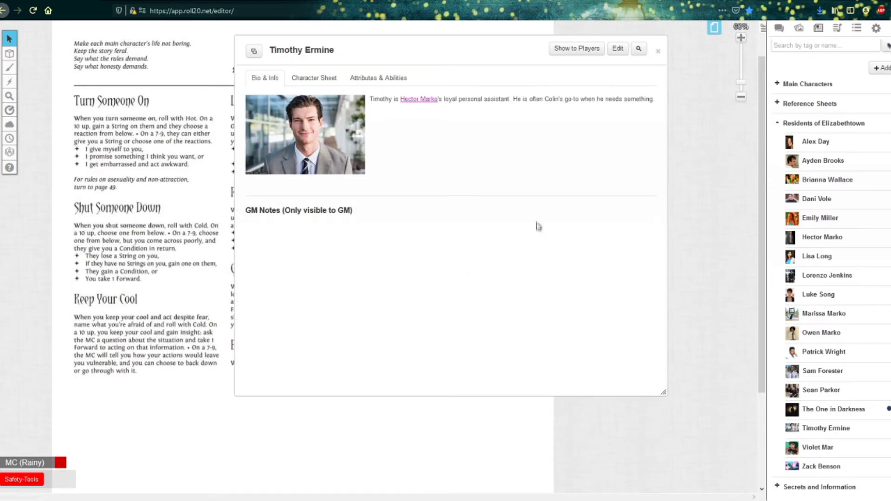
click(658, 51)
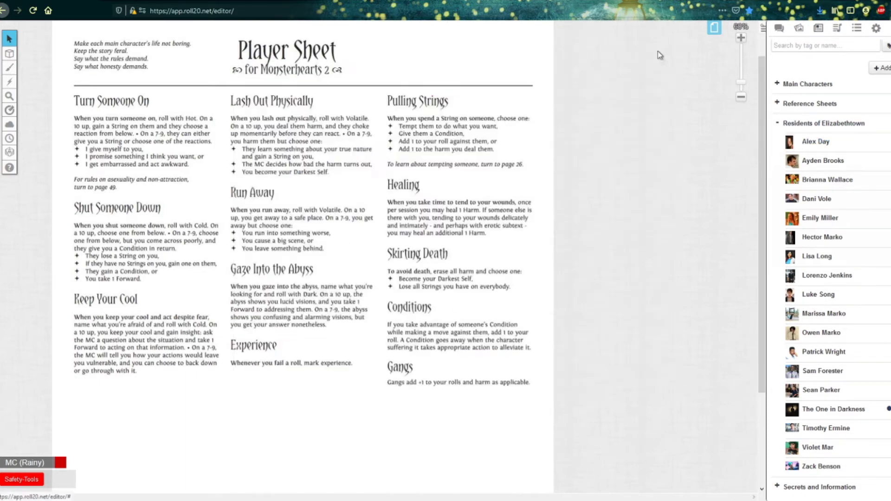
scroll(820, 470, up, 1)
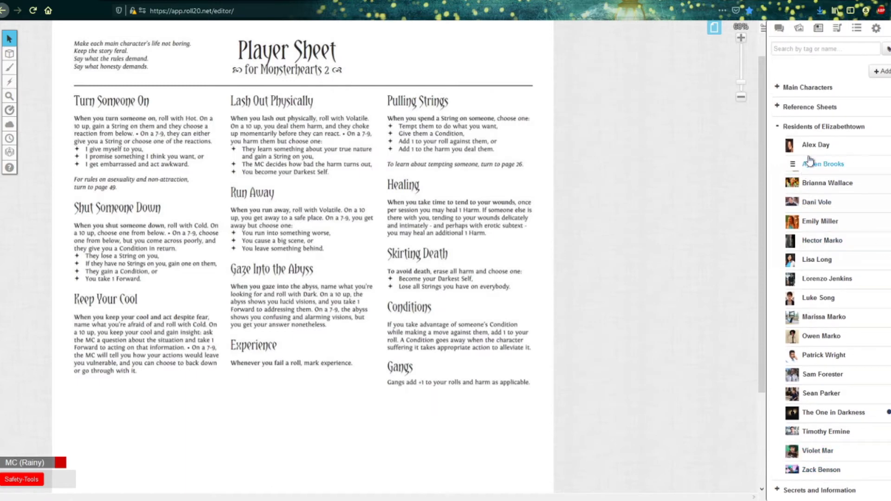
scroll(815, 162, down, 1)
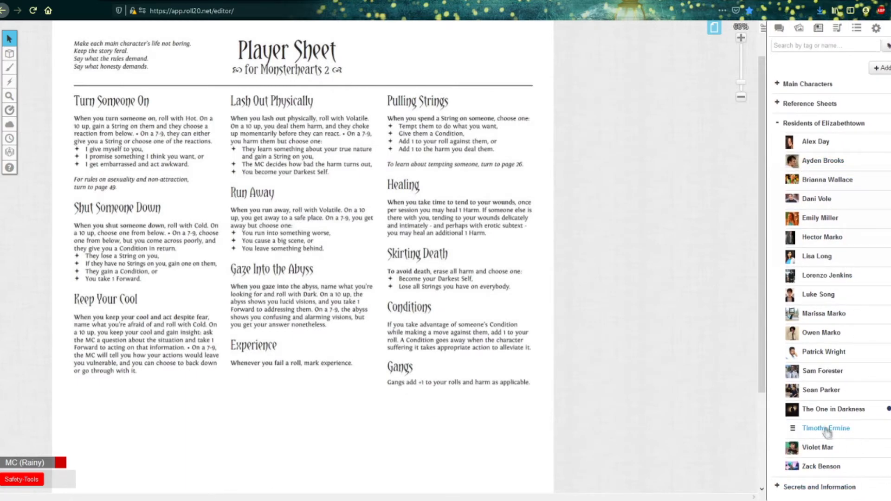
Collapse the Residents of Elizabethtown folder and switch the tabletop to the Town Locations page
click(775, 128)
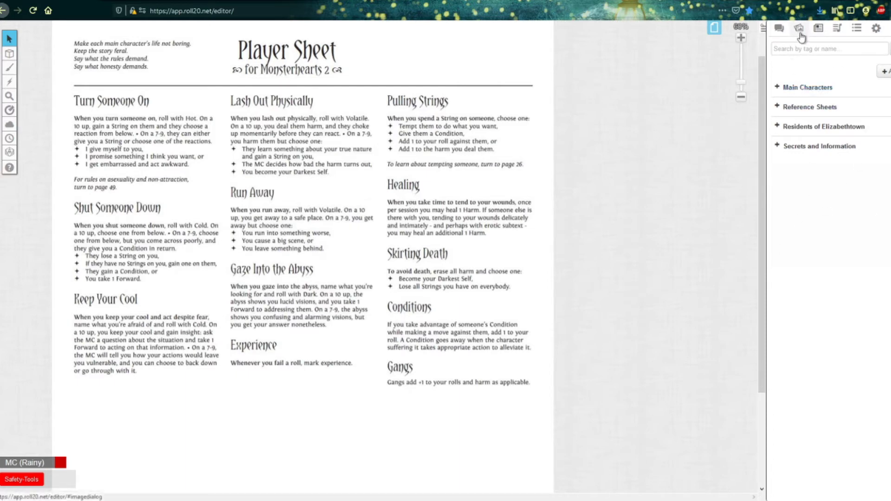
click(715, 28)
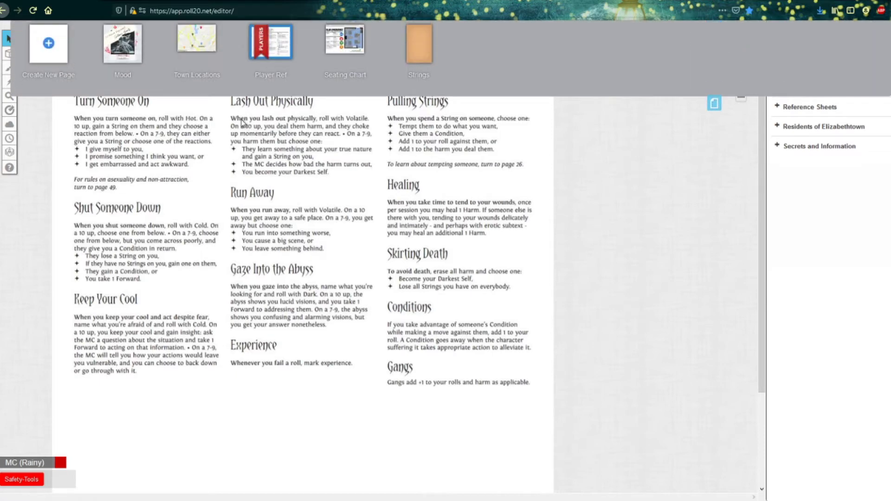
click(197, 40)
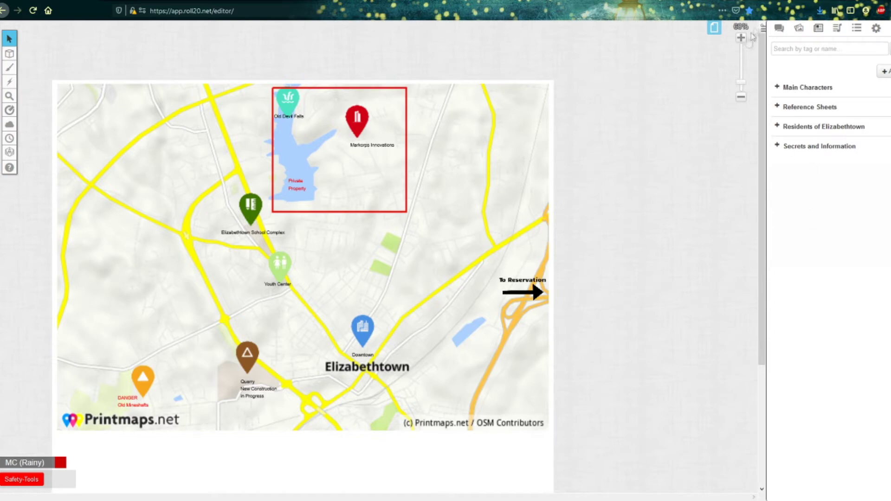
Switch the tabletop to the Seating Chart page and enlarge the classroom layout to 80%
click(713, 31)
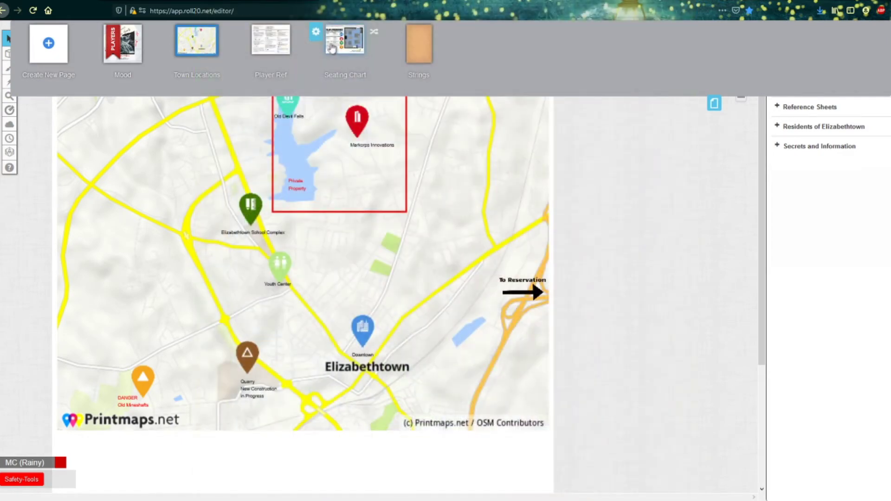
click(336, 43)
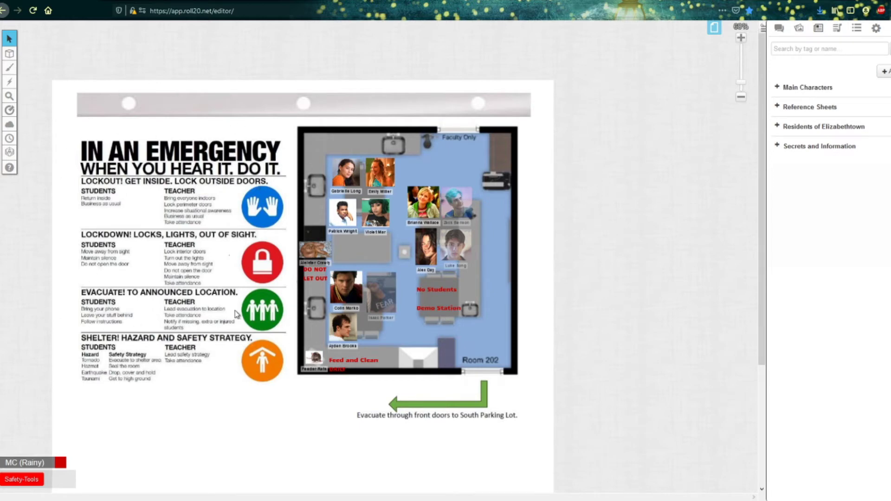
click(741, 38)
click(742, 38)
scroll(402, 179, up, 1)
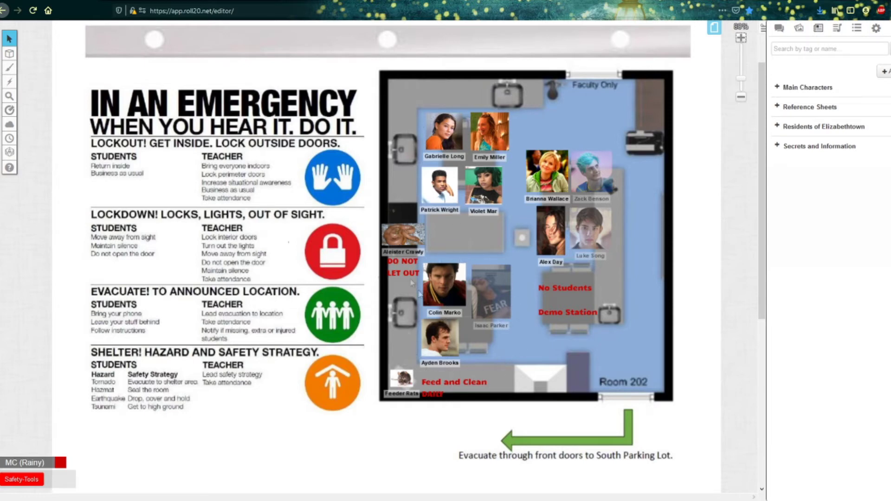
Select the token above the DO NOT LET OUT label and the Feeder Rats token in turn, and clear the selection
click(407, 237)
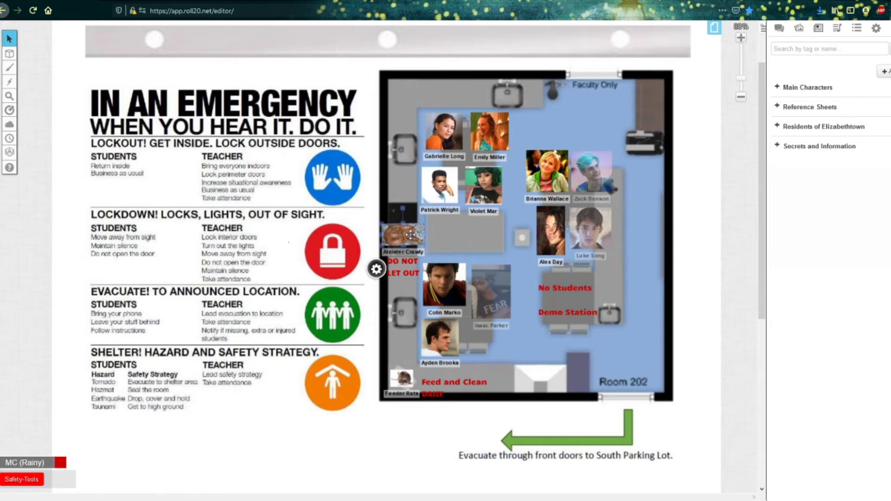
click(410, 395)
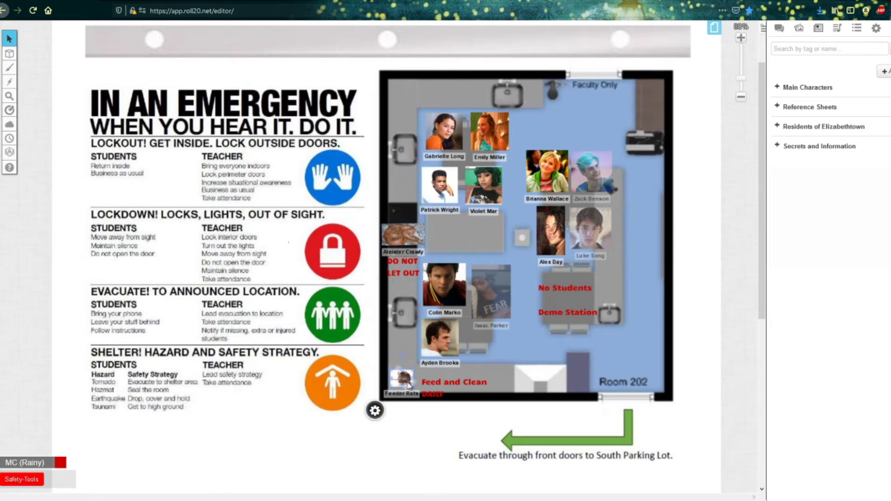
click(501, 375)
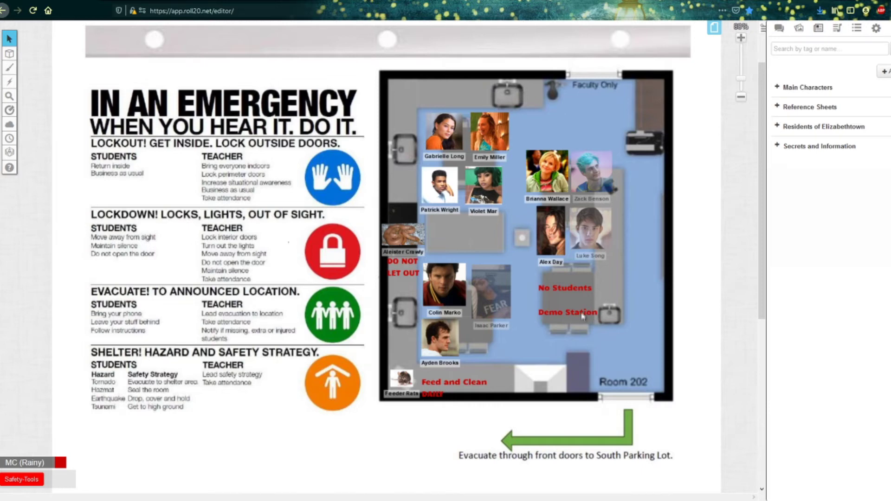
Switch the tabletop to the Strings page and look over the whole corkboard of pinned characters
mouse_move(494, 92)
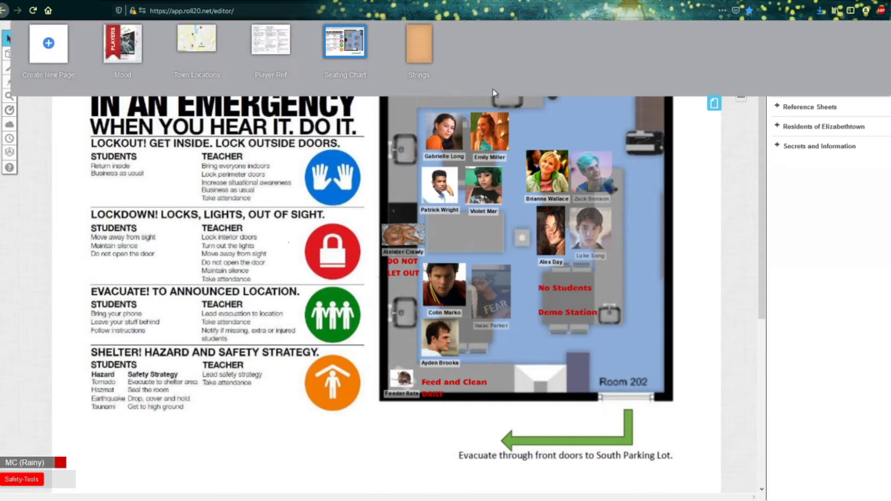
click(424, 60)
scroll(623, 154, down, 8)
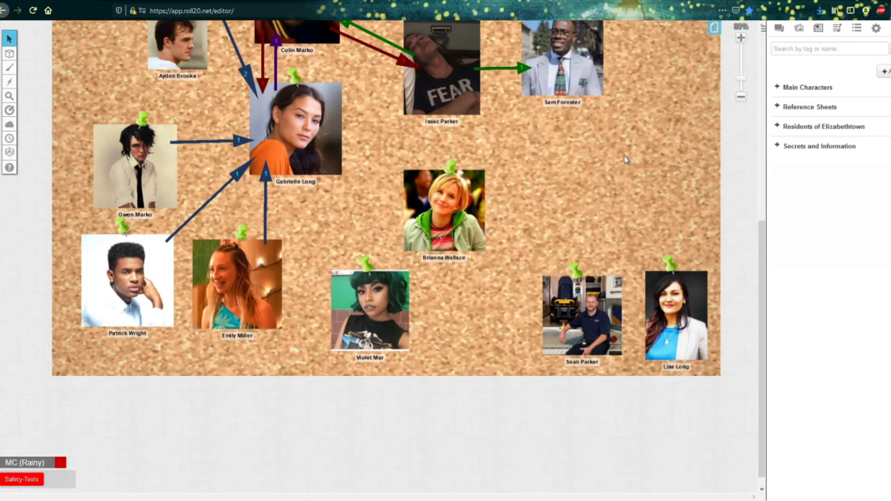
scroll(624, 157, up, 3)
scroll(692, 188, up, 5)
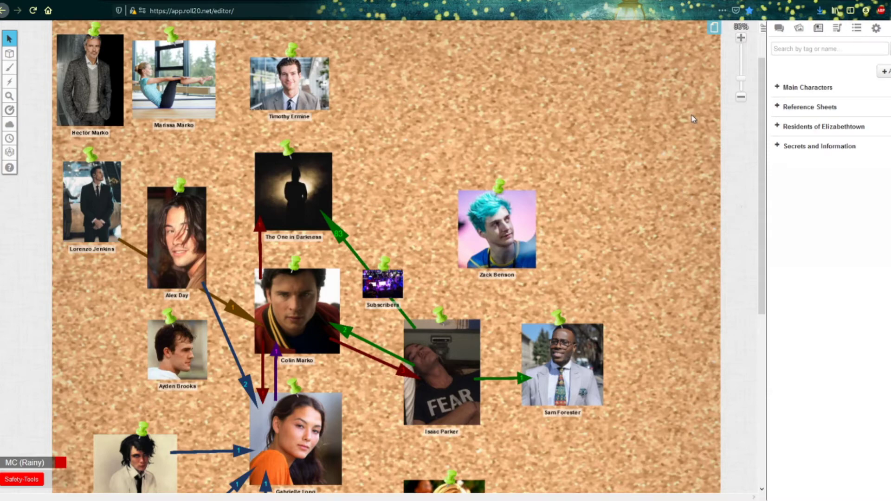
scroll(605, 143, down, 6)
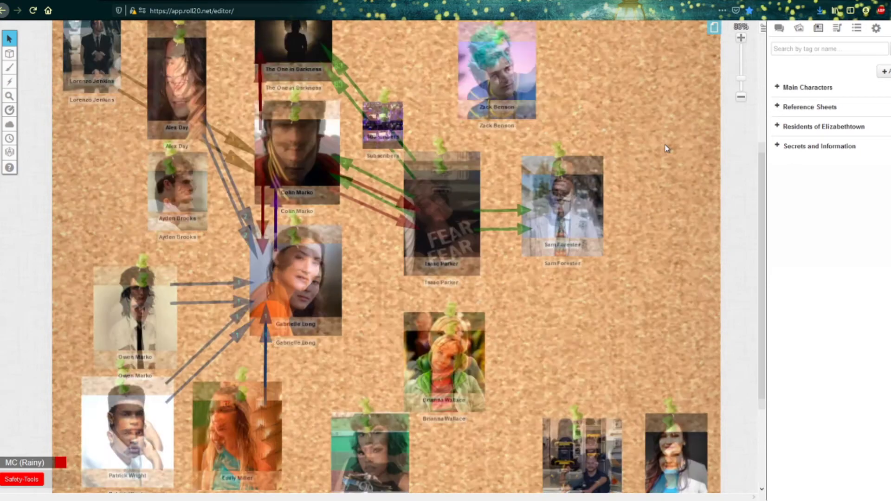
scroll(681, 210, up, 7)
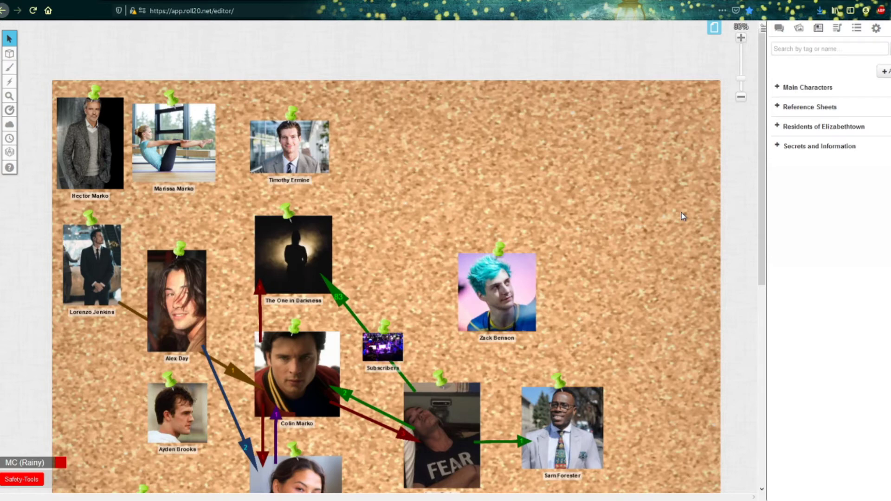
scroll(617, 176, down, 6)
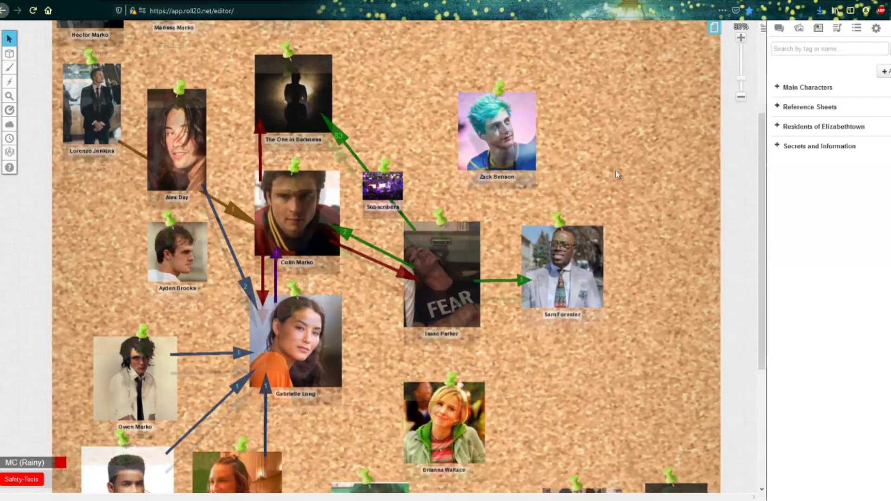
scroll(616, 181, up, 6)
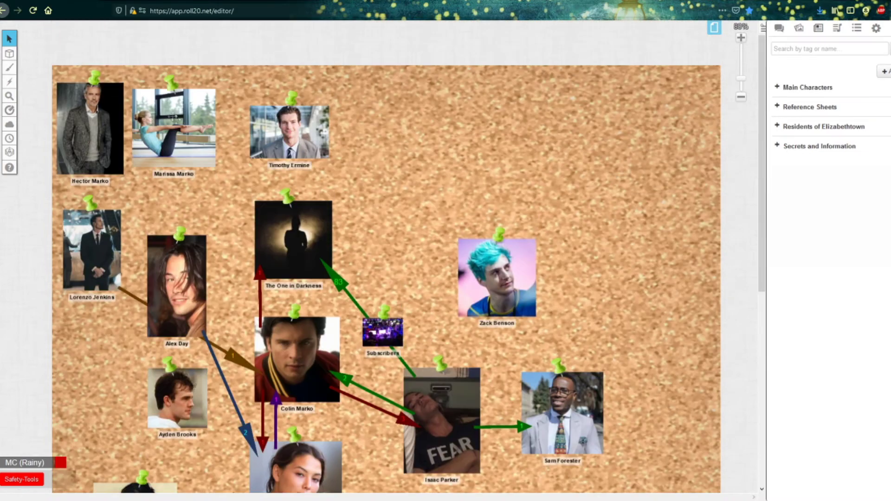
From the corkboard, view the bio and character sheet of the character pinned directly below The One in Darkness, and close the window
click(176, 113)
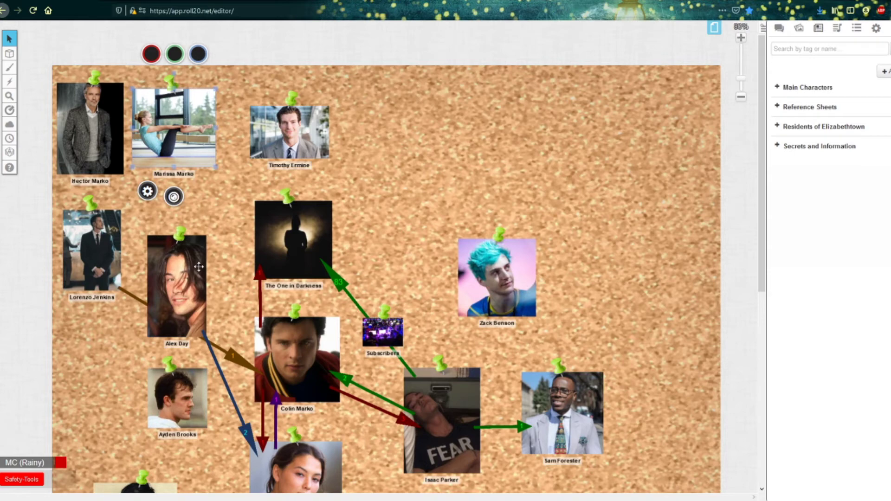
click(314, 367)
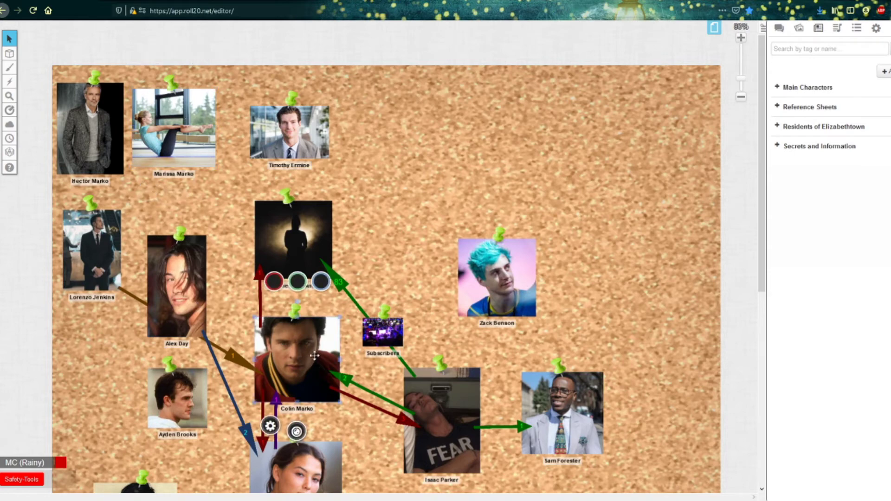
double_click(314, 355)
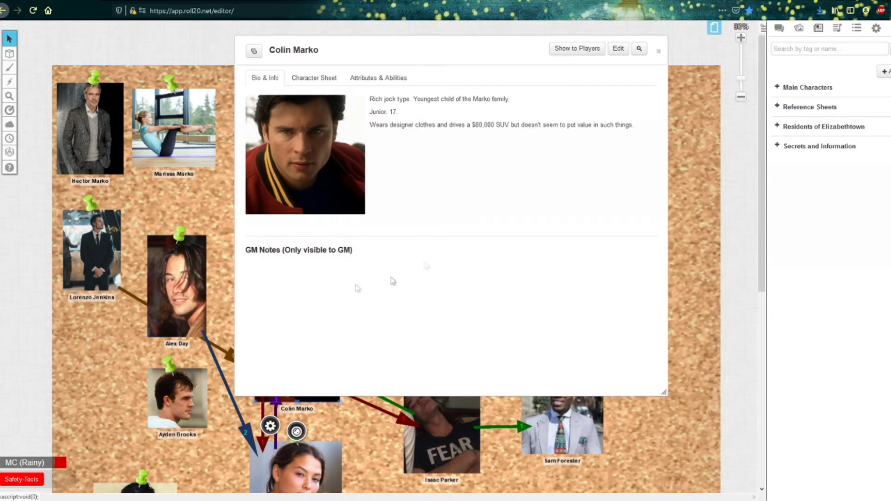
click(314, 79)
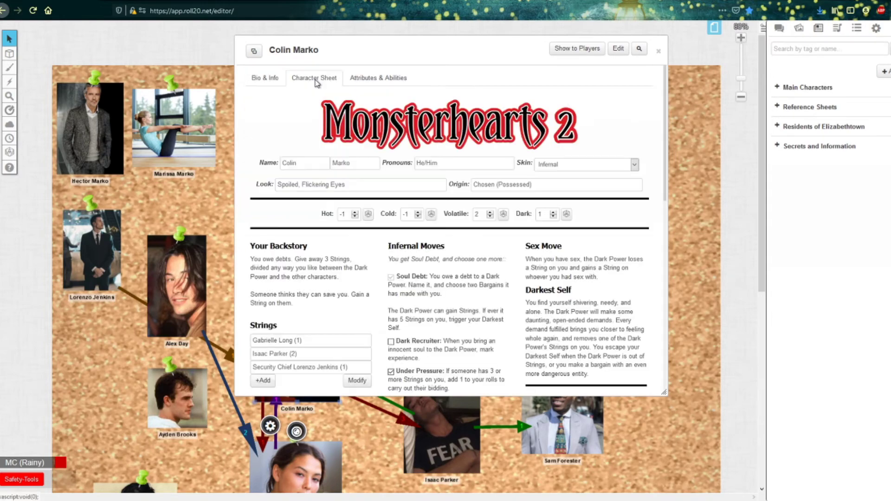
click(261, 79)
click(658, 52)
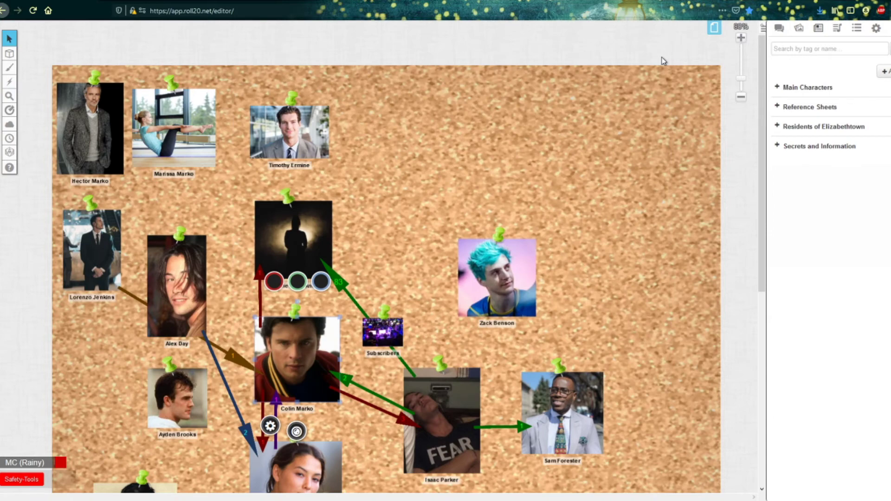
click(473, 150)
Examine the colored arrows and their numbers on the corkboard to see who holds Strings on whom
scroll(431, 159, down, 2)
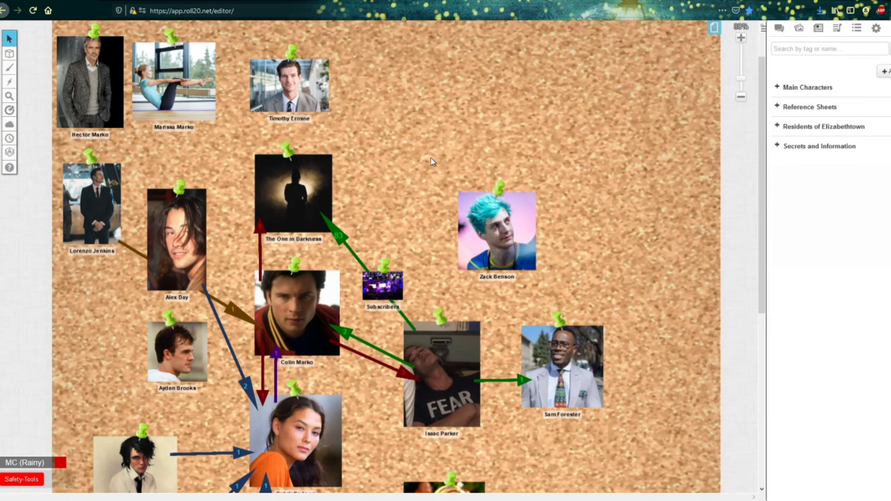
scroll(432, 160, down, 1)
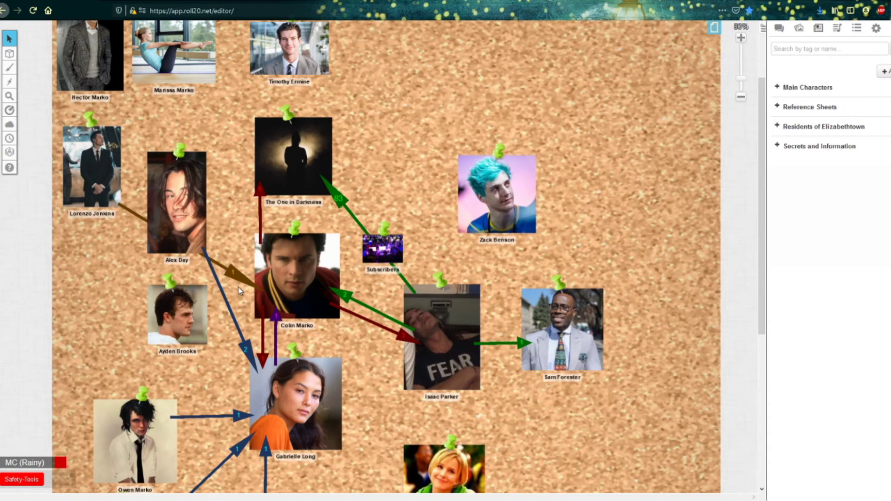
scroll(246, 292, down, 3)
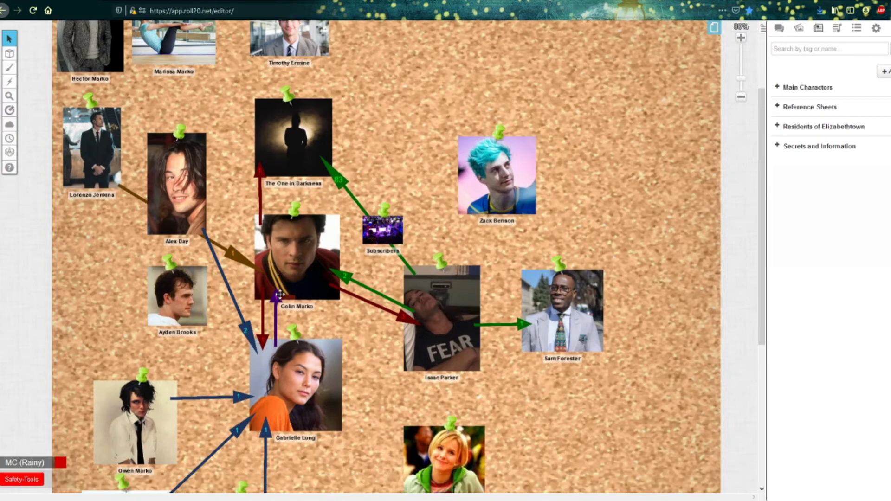
scroll(366, 279, down, 3)
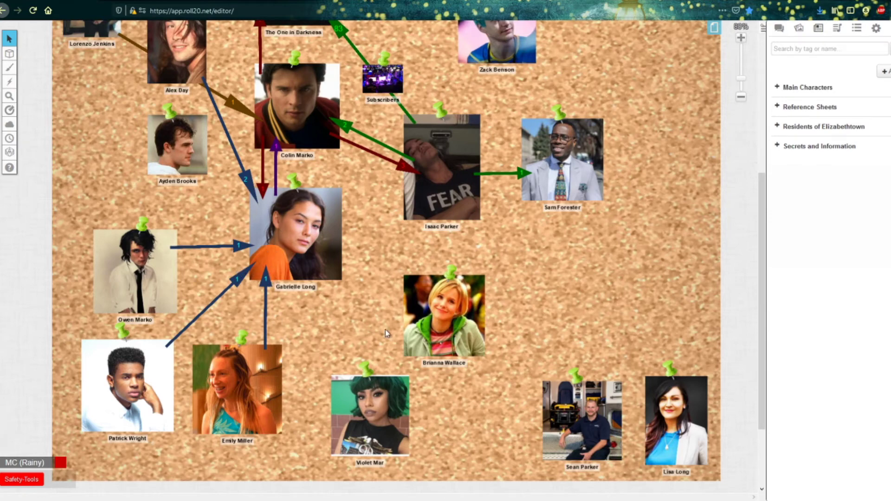
scroll(377, 337, up, 4)
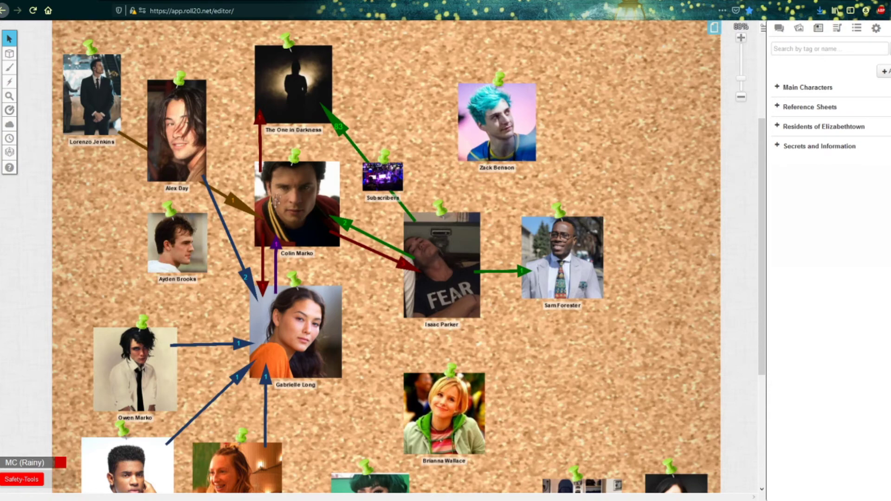
scroll(381, 341, up, 1)
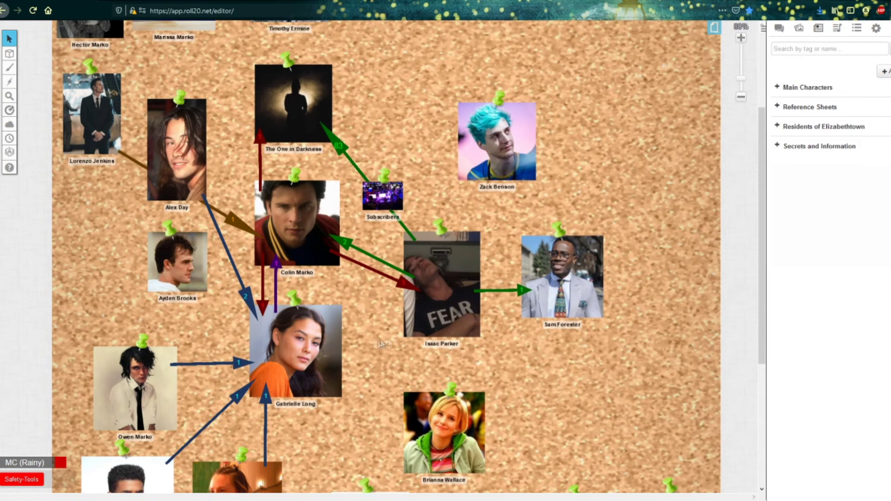
scroll(573, 363, up, 1)
scroll(573, 363, up, 2)
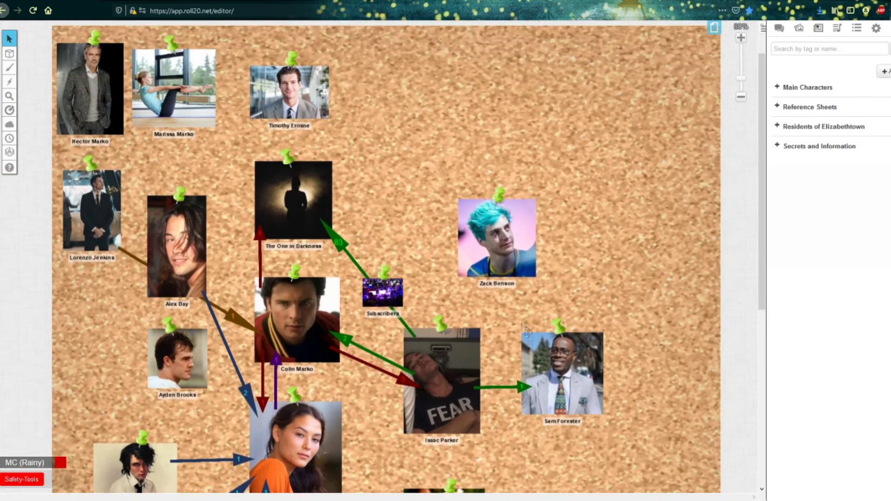
scroll(326, 80, down, 2)
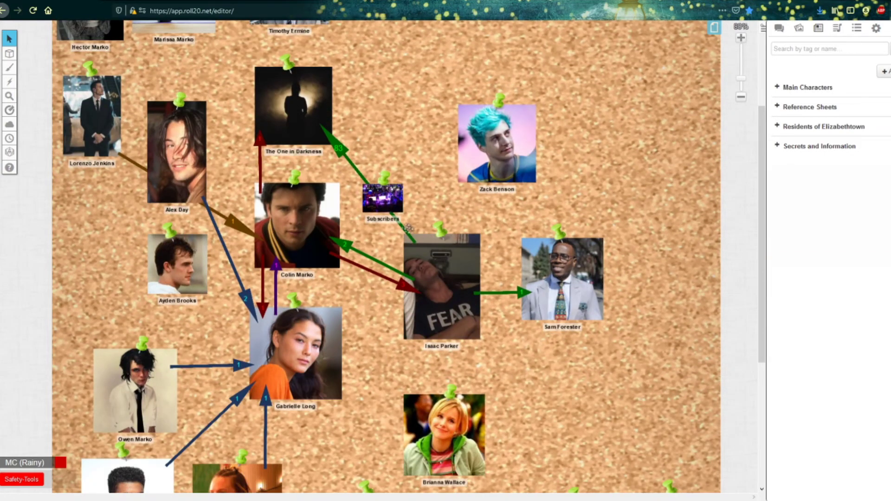
scroll(394, 225, down, 2)
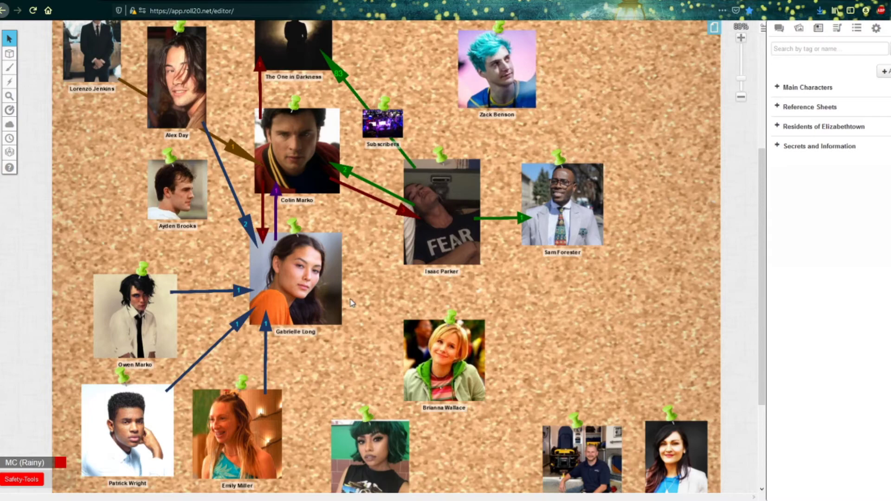
scroll(357, 305, down, 1)
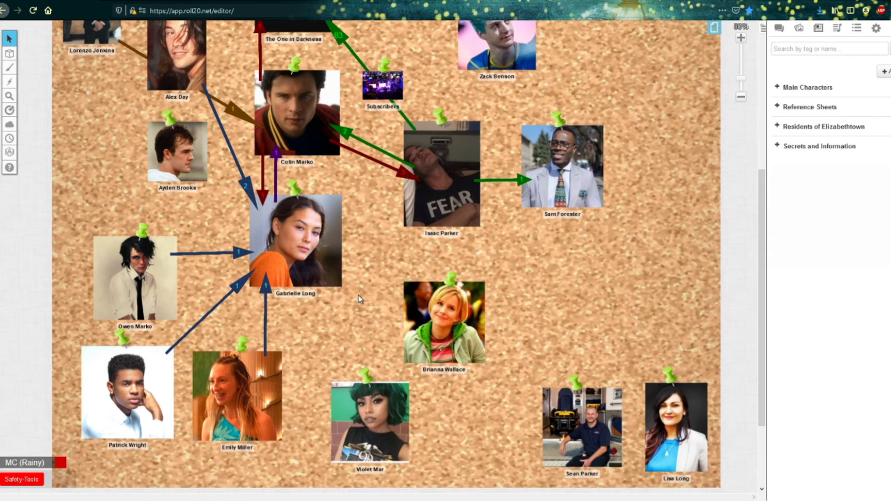
scroll(361, 294, up, 5)
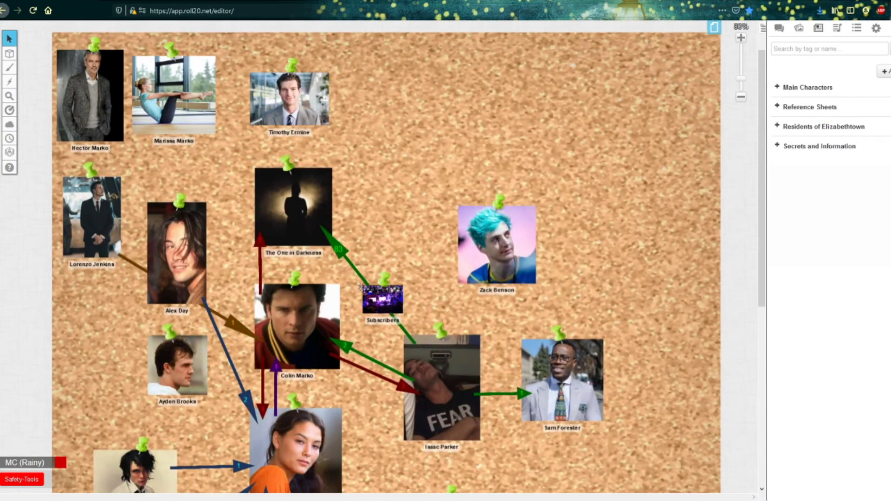
scroll(351, 276, down, 3)
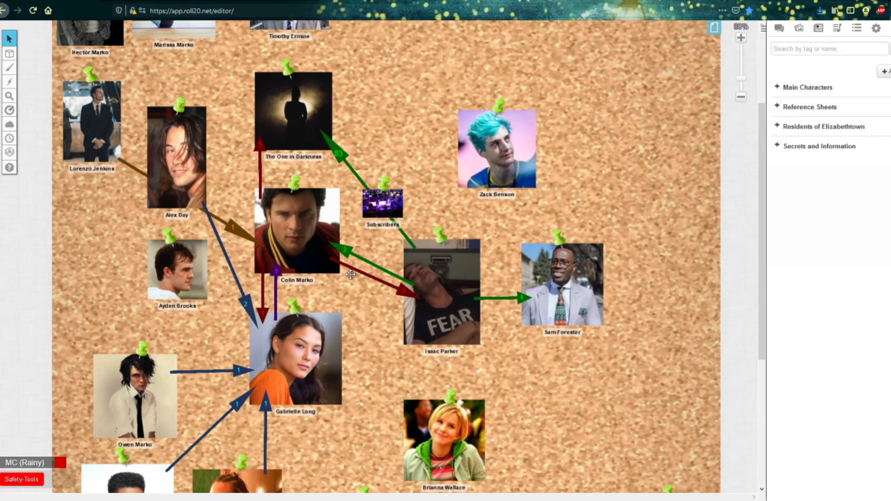
scroll(362, 292, up, 4)
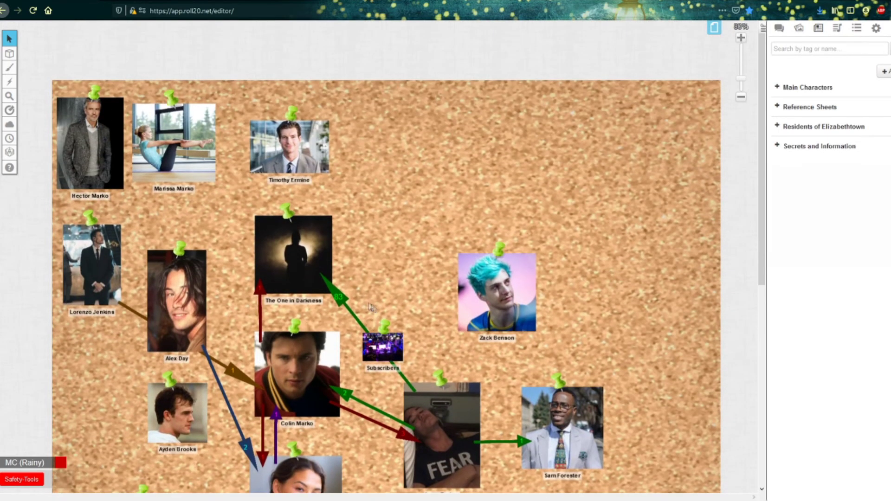
scroll(389, 258, down, 1)
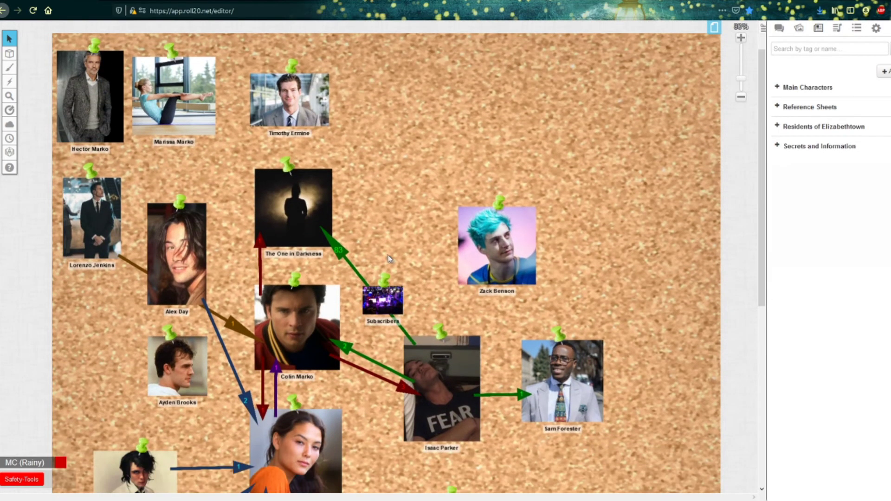
Alert the MC with the Safety-Tools macro's This is FINE option and check the whispered message in the chat
scroll(389, 259, down, 1)
scroll(445, 248, down, 1)
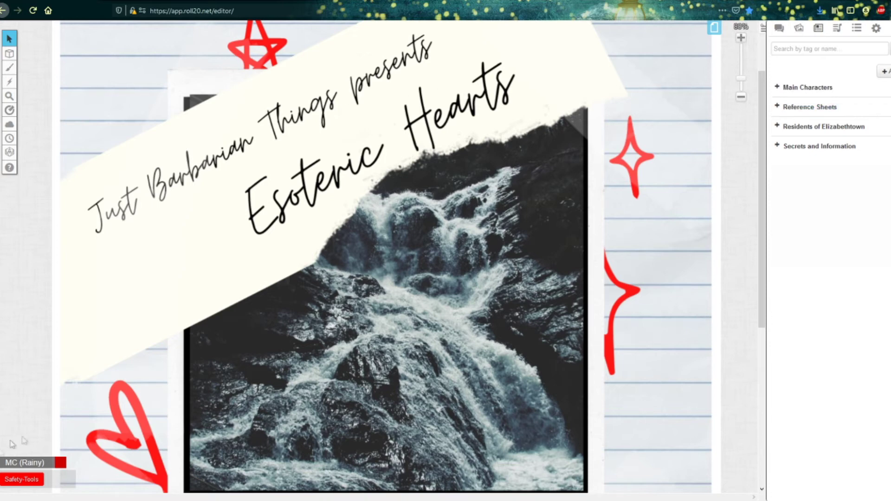
click(30, 483)
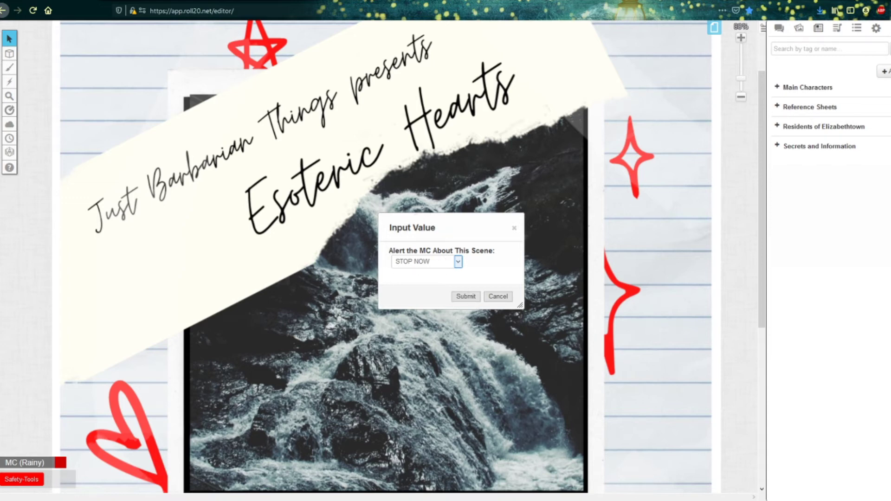
key(Up)
click(467, 298)
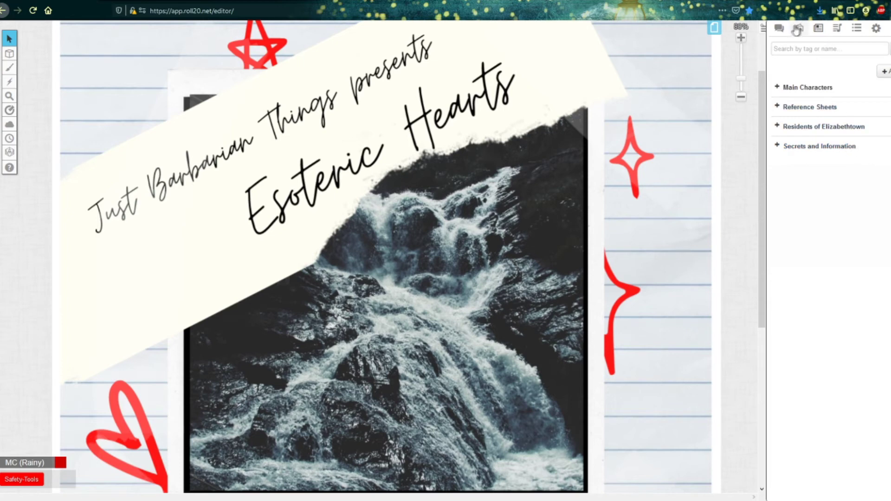
click(780, 29)
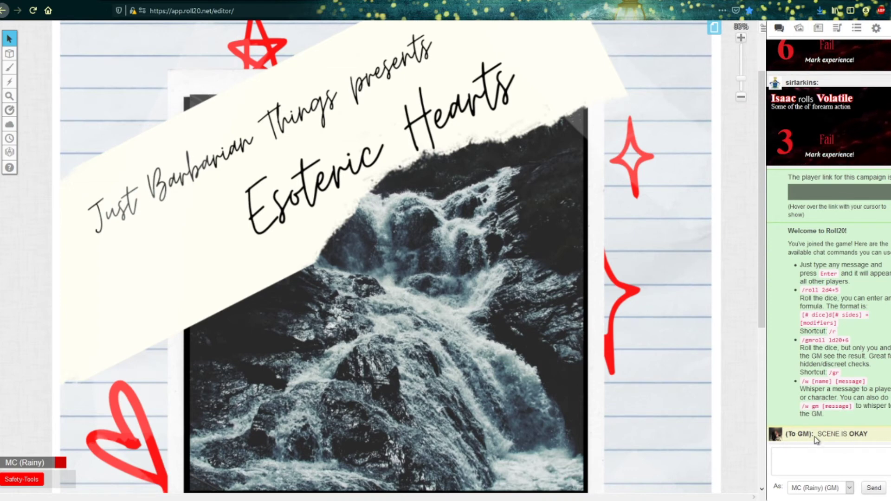
drag(818, 434, 875, 437)
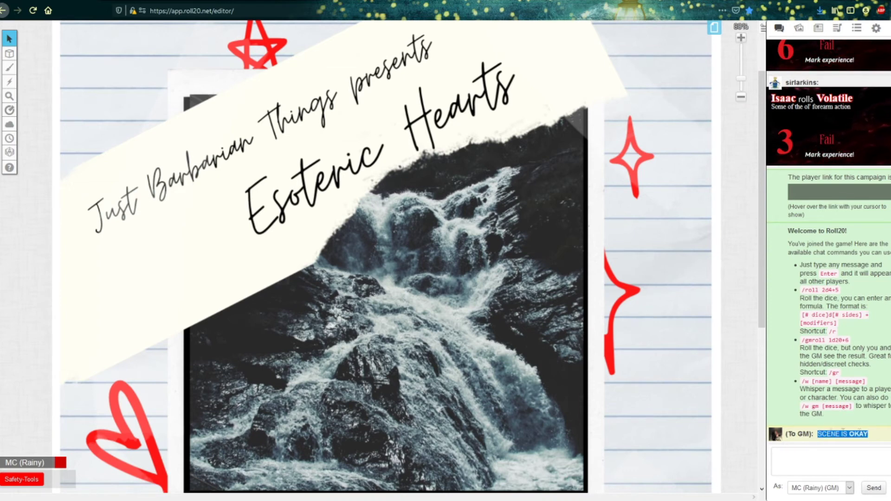
click(832, 461)
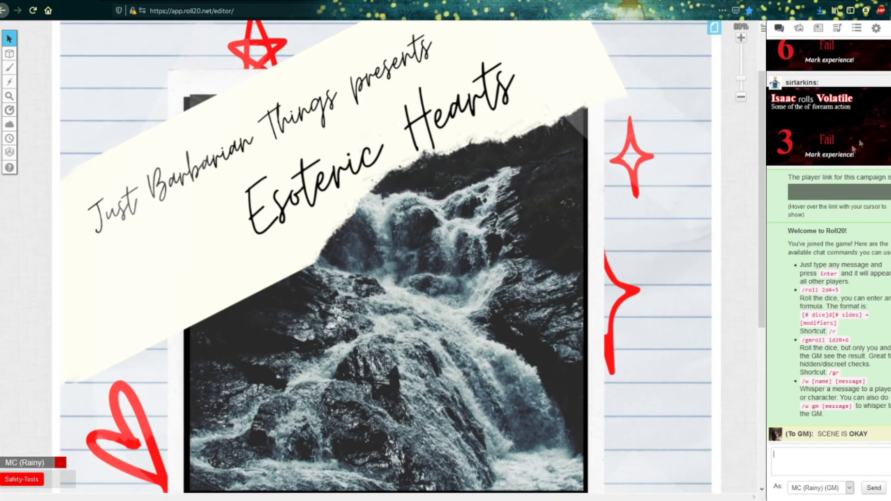
Examine the Safety-Tools macro's /w gm command and its alert options, compare them with the chat message, and close the macro without saving
click(876, 28)
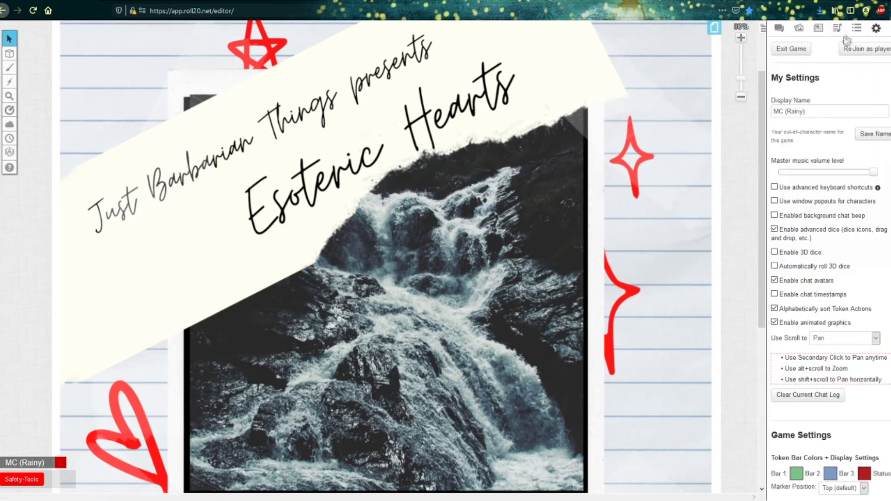
click(857, 28)
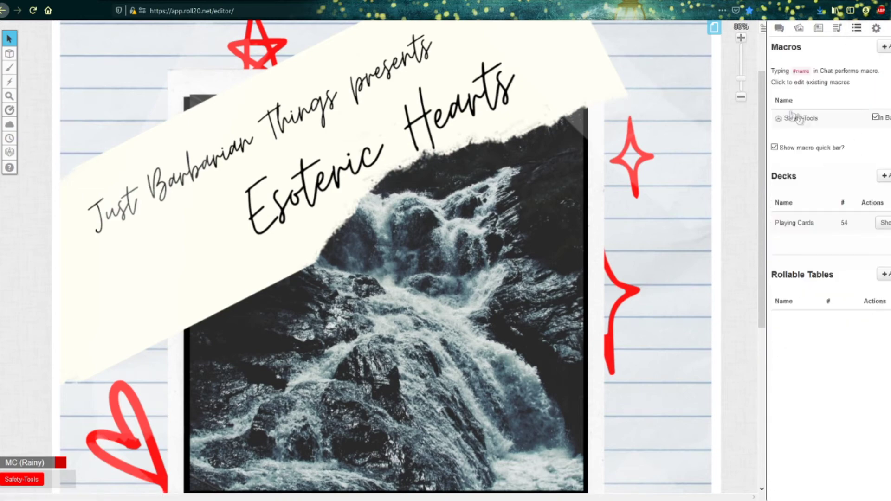
click(807, 119)
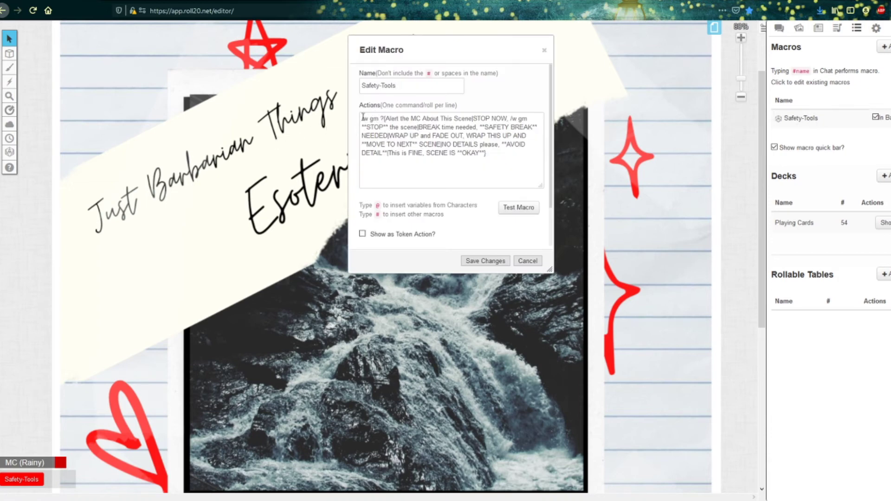
drag(363, 117, 379, 119)
drag(380, 119, 388, 120)
click(780, 28)
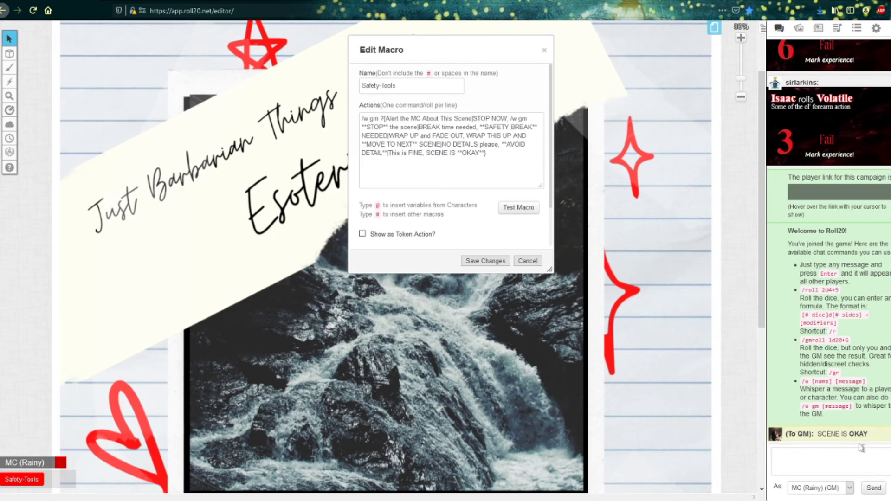
click(524, 263)
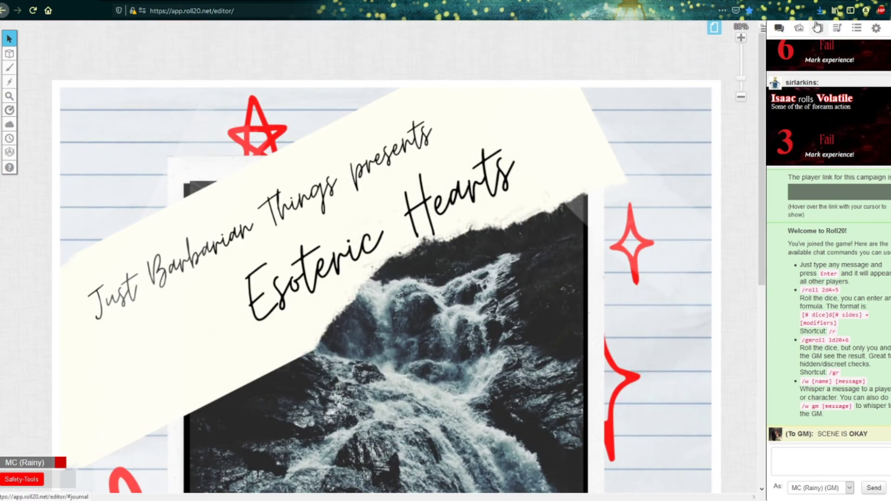
Return to the journal and look over the campaign's list of tabletop pages, closing the list without switching pages
click(819, 28)
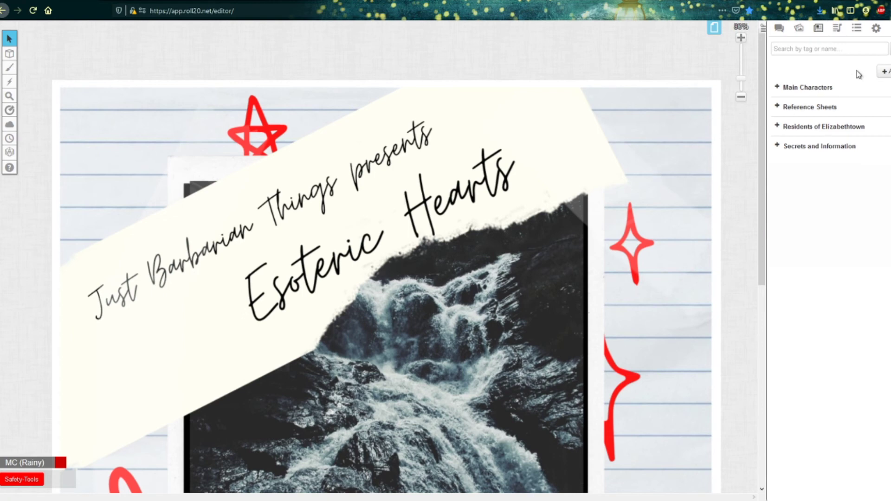
click(715, 28)
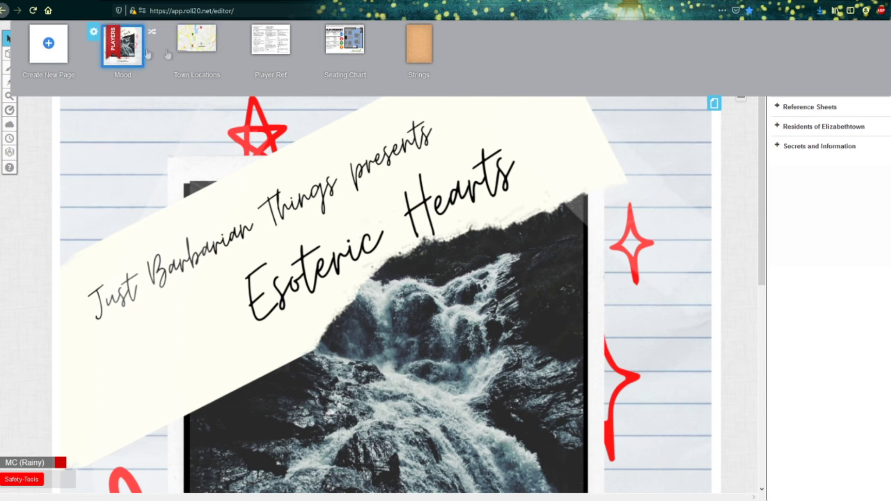
click(715, 104)
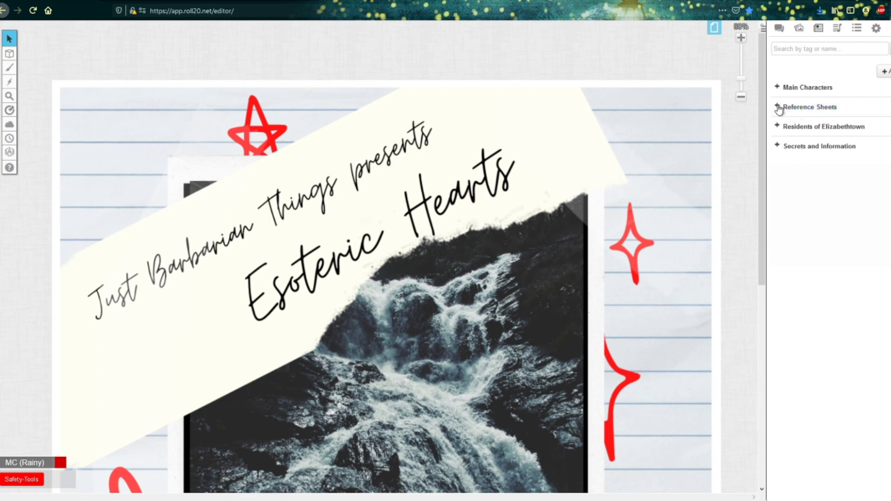
From the Residents of Elizabethtown folder, view the bios of the man behind Markorp Innovations and its Chief of Security, closing each
click(779, 127)
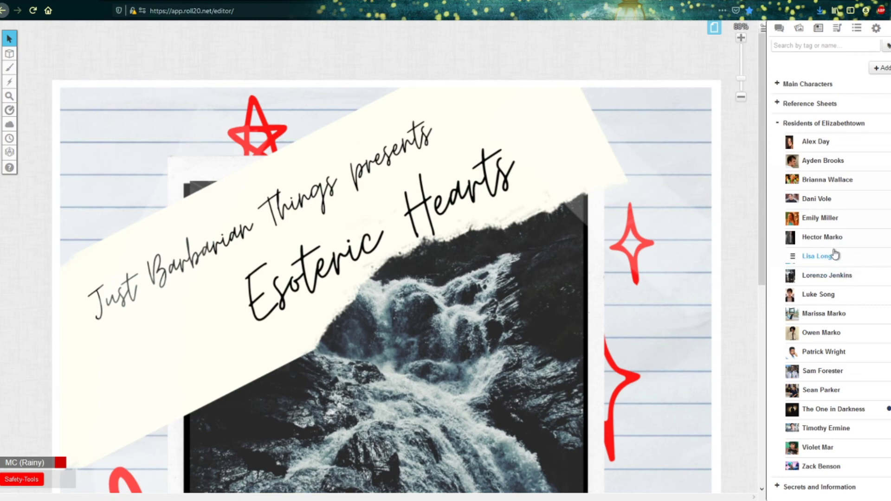
click(823, 237)
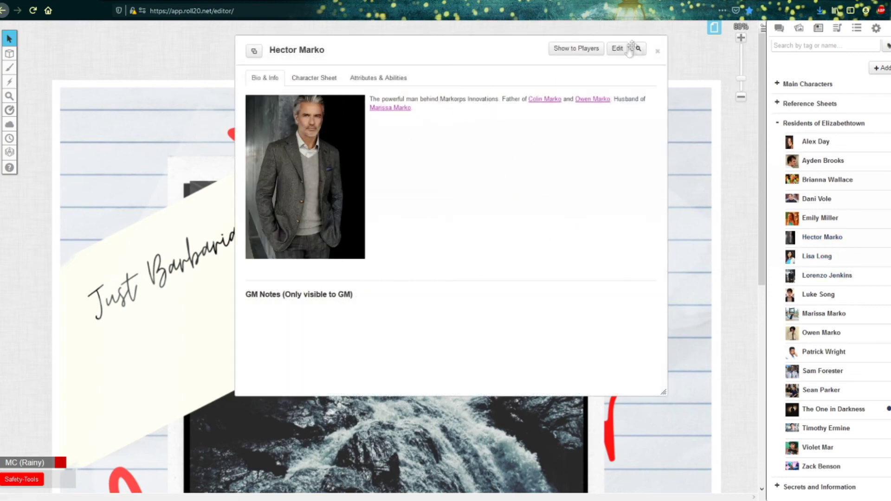
click(658, 52)
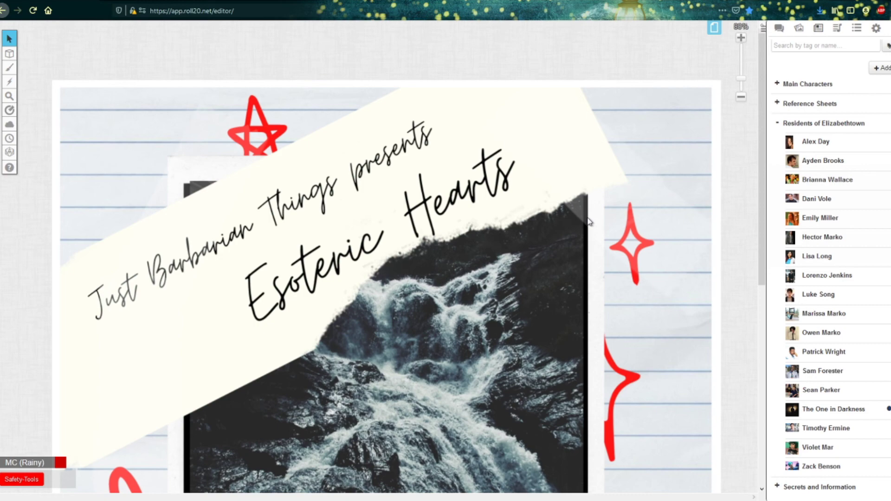
scroll(531, 241, down, 1)
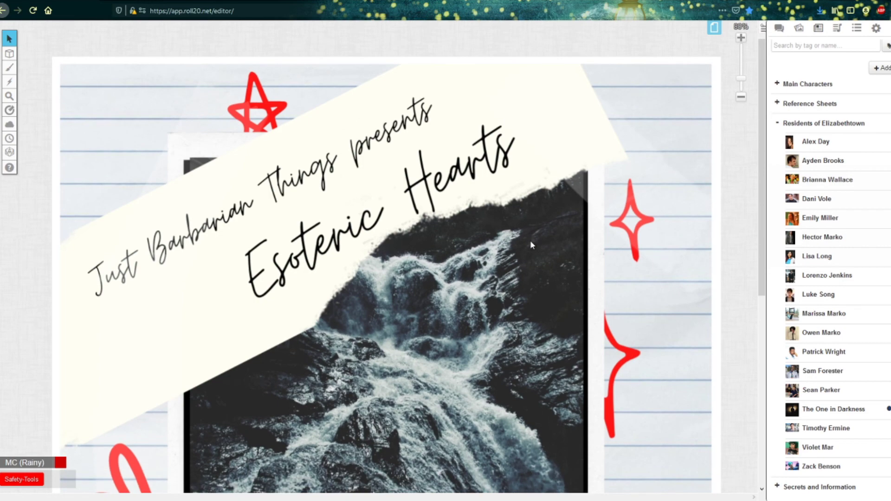
scroll(606, 261, up, 1)
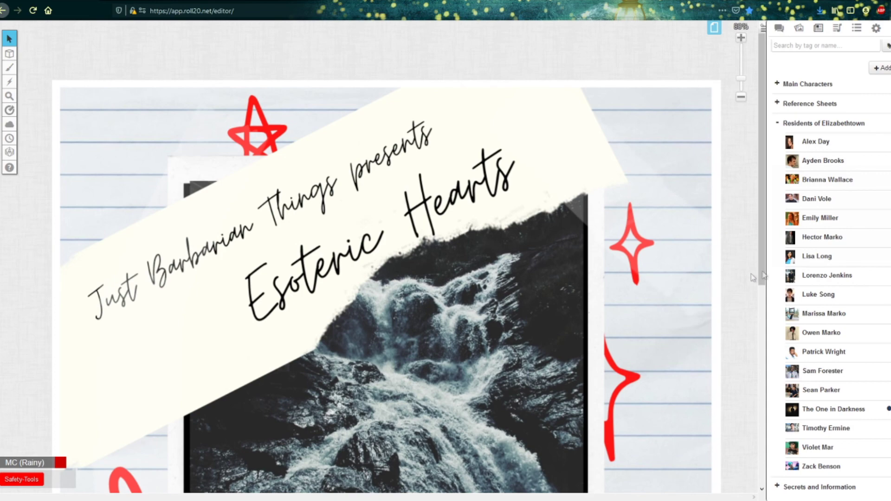
click(792, 279)
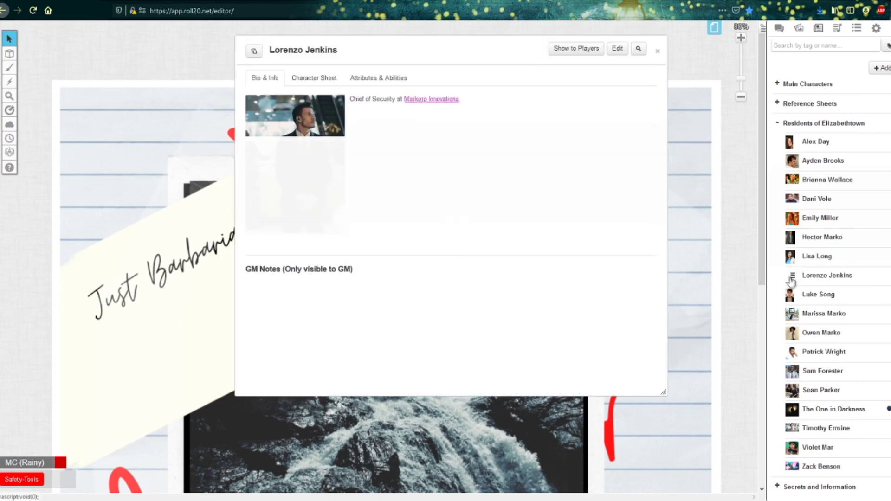
click(657, 51)
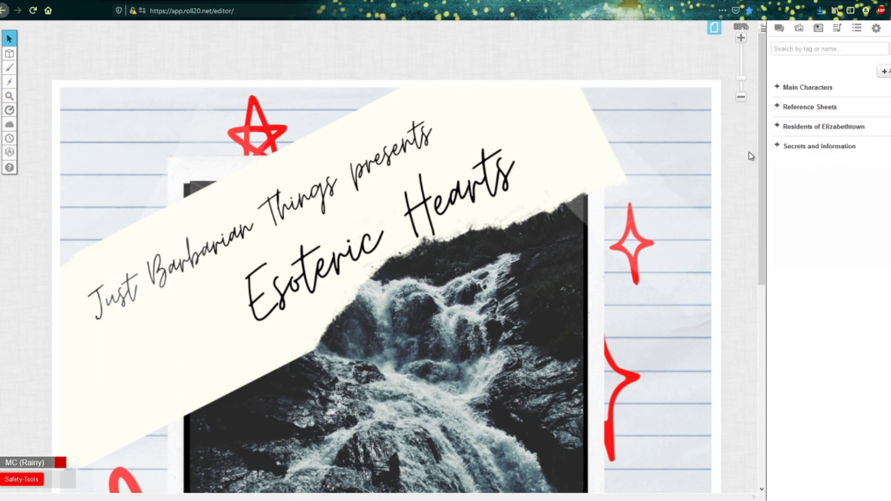
Look over the Esoteric Hearts cover on the Mood page, from its title to the Elizabethtown caption
scroll(649, 215, down, 5)
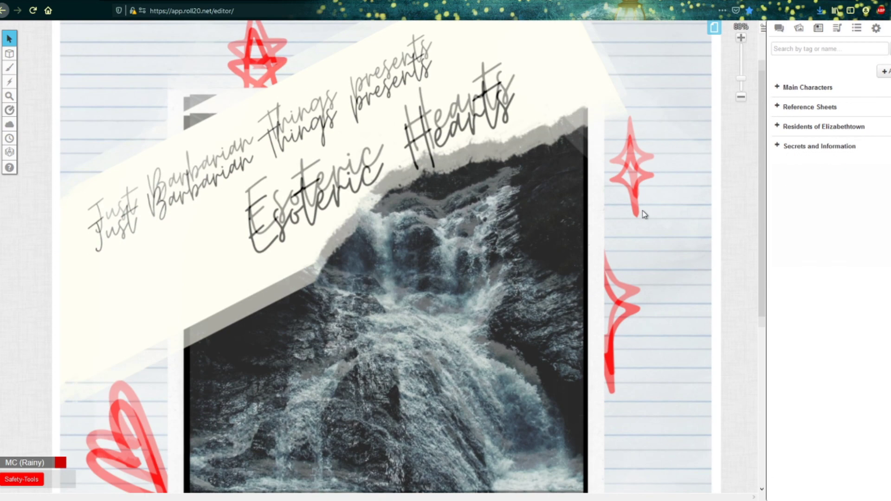
scroll(639, 218, down, 2)
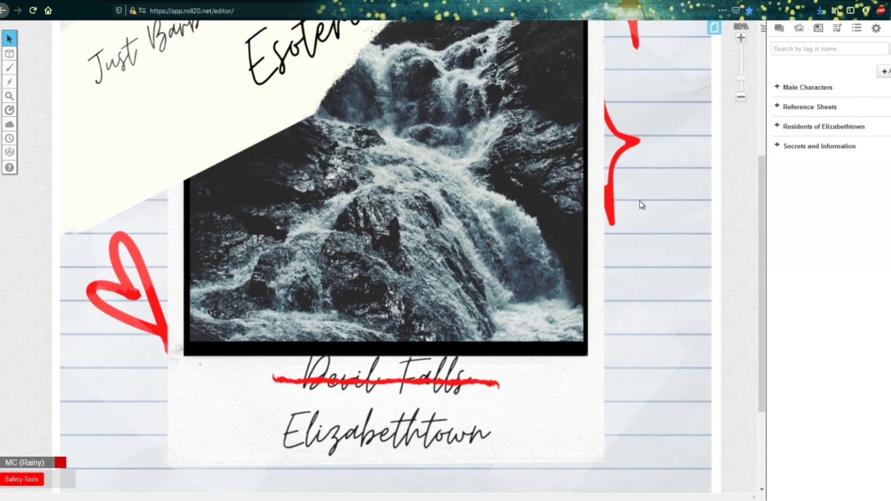
scroll(641, 205, up, 5)
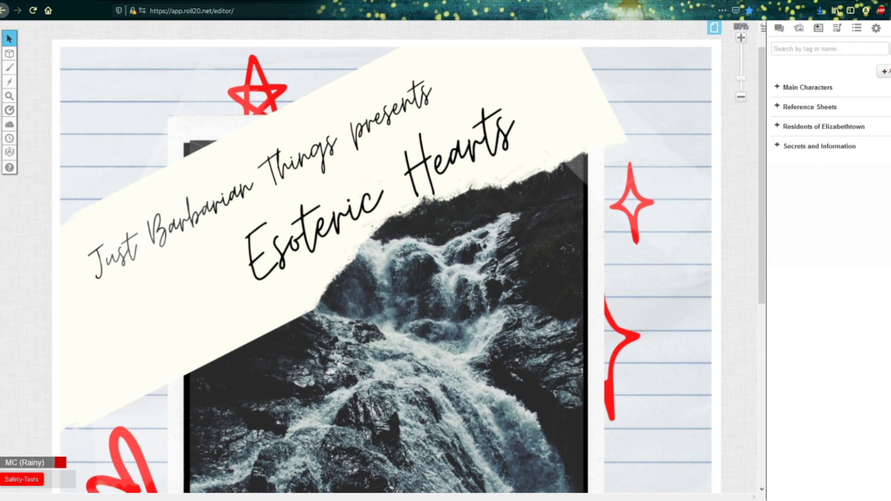
scroll(385, 255, down, 2)
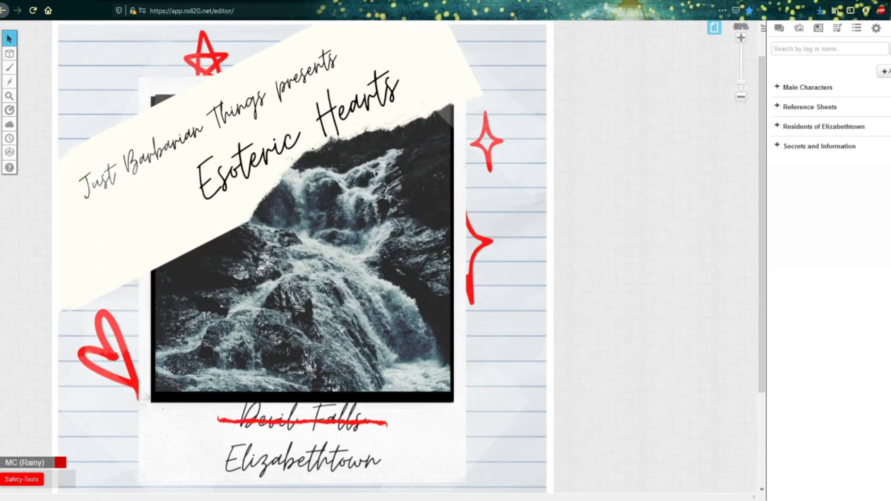